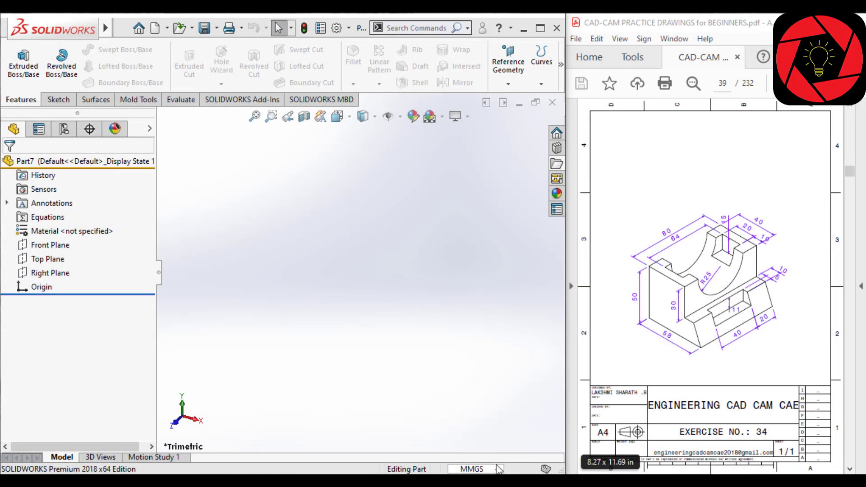
- Set the part's unit system to MMGS (millimetre, gram, second)
{"action": "left_click", "coordinate": [499, 469]}
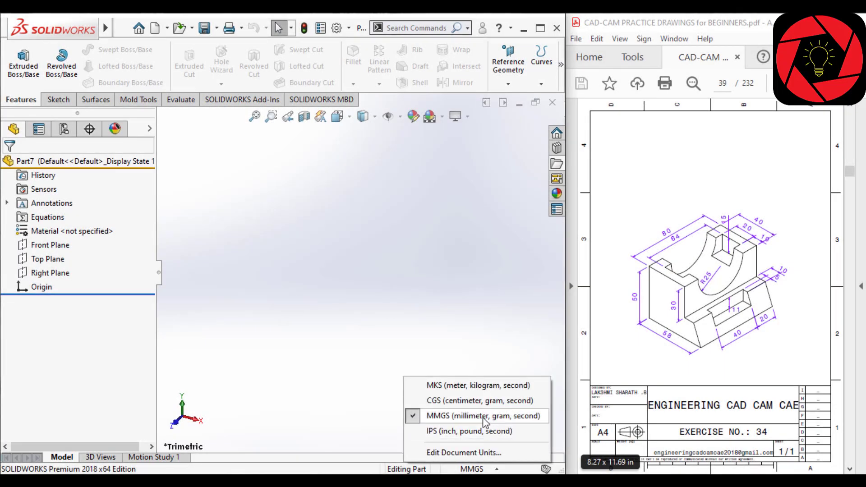
{"action": "left_click", "coordinate": [484, 417]}
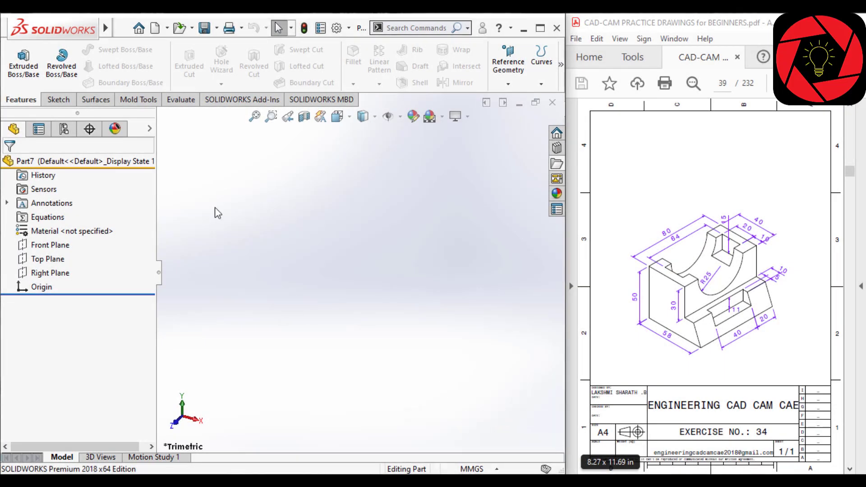
- Open a new sketch on the Front Plane
{"action": "left_click", "coordinate": [50, 245]}
{"action": "left_click", "coordinate": [57, 227]}
{"action": "scroll", "coordinate": [358, 273], "scroll_direction": "up", "scroll_amount": 1}
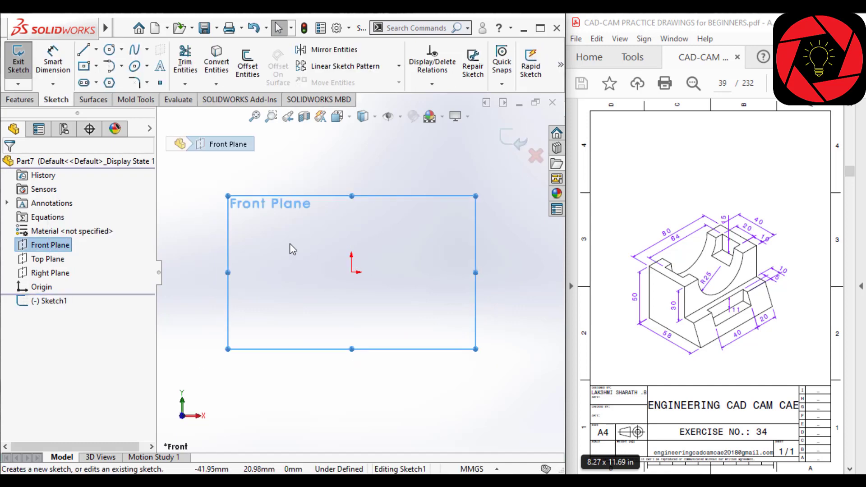
{"action": "right_click_drag", "start_coordinate": [409, 245], "coordinate": [408, 271]}
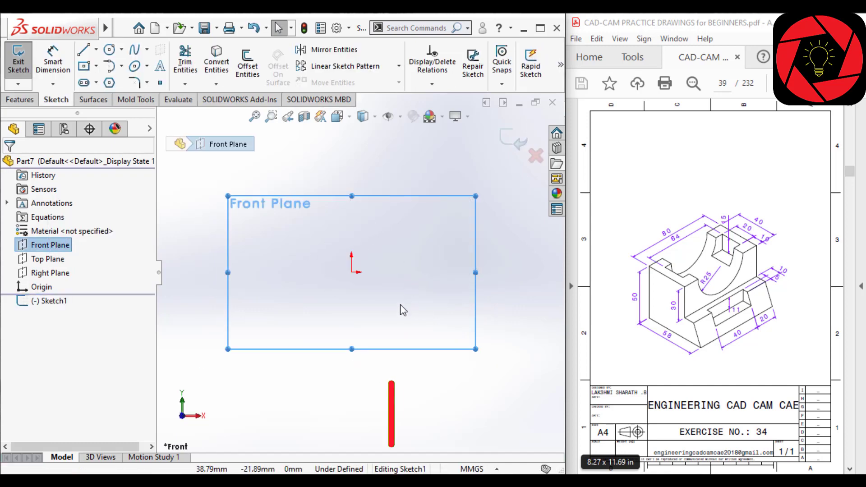
- Draw the closed stepped outline with a slanted lower-right edge, starting and ending at the origin
{"action": "key", "text": "l"}
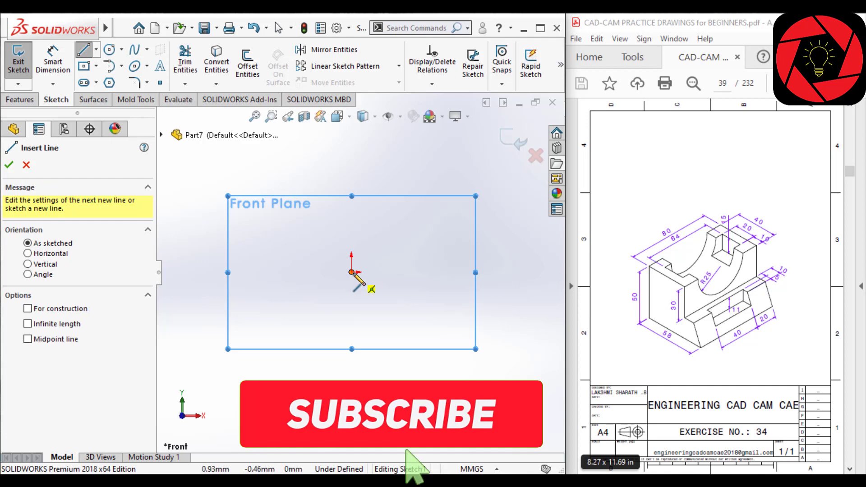
{"action": "left_click", "coordinate": [351, 272]}
{"action": "left_click", "coordinate": [352, 161]}
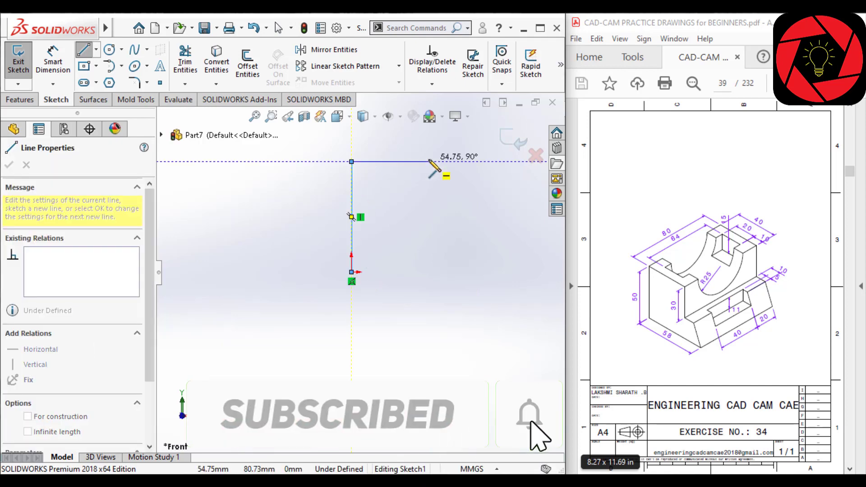
{"action": "left_click", "coordinate": [429, 161]}
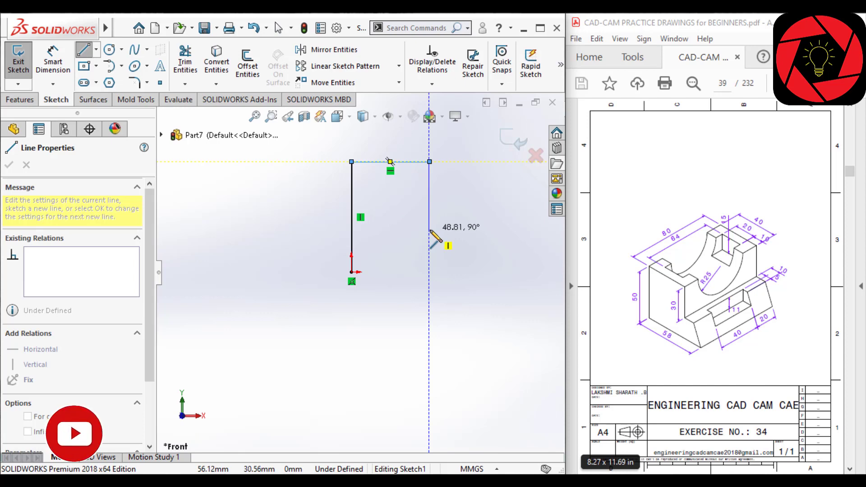
{"action": "left_click", "coordinate": [429, 229]}
{"action": "left_click", "coordinate": [461, 229]}
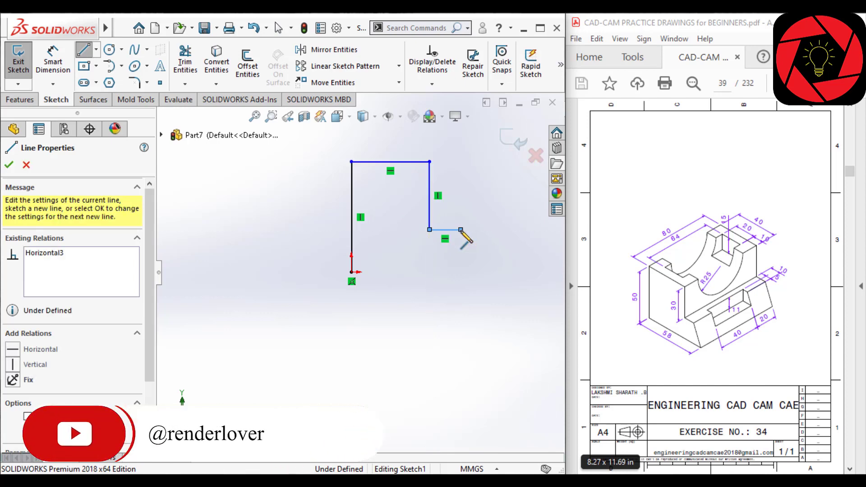
{"action": "left_click", "coordinate": [497, 260]}
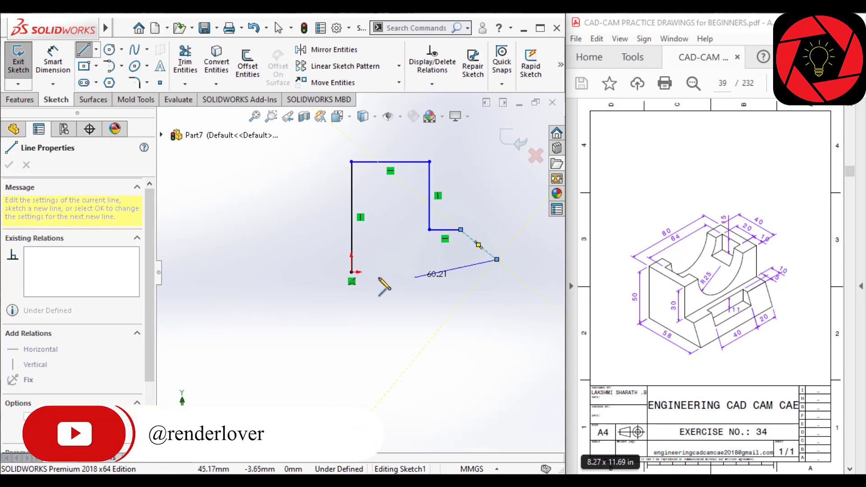
{"action": "left_click", "coordinate": [352, 272]}
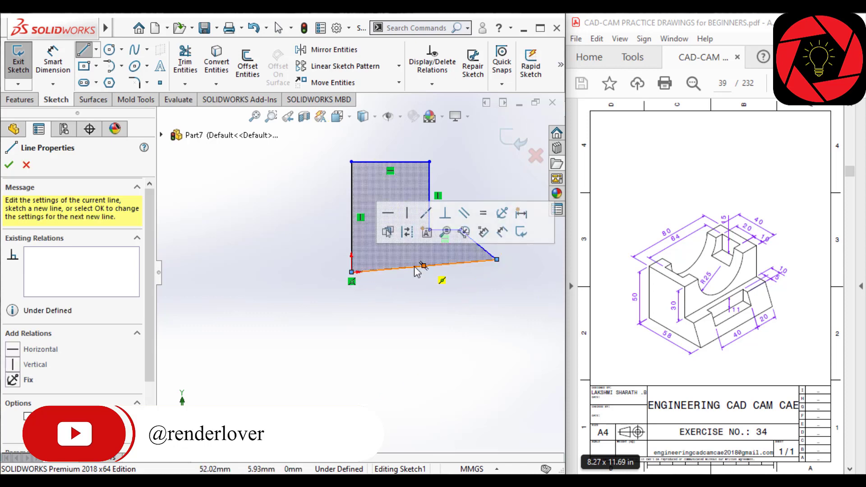
{"action": "key", "text": "Escape"}
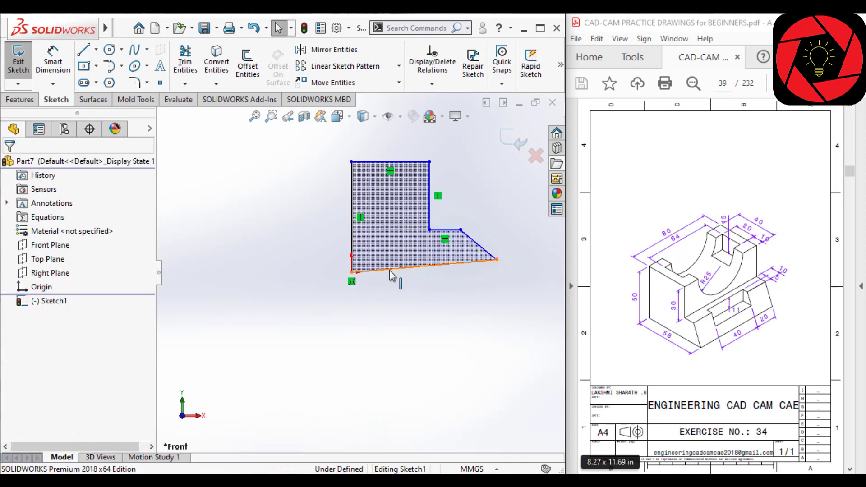
- Add a Horizontal relation to the profile's bottom edge
{"action": "left_click", "coordinate": [392, 273]}
{"action": "left_click", "coordinate": [442, 221]}
{"action": "key", "text": "Escape"}
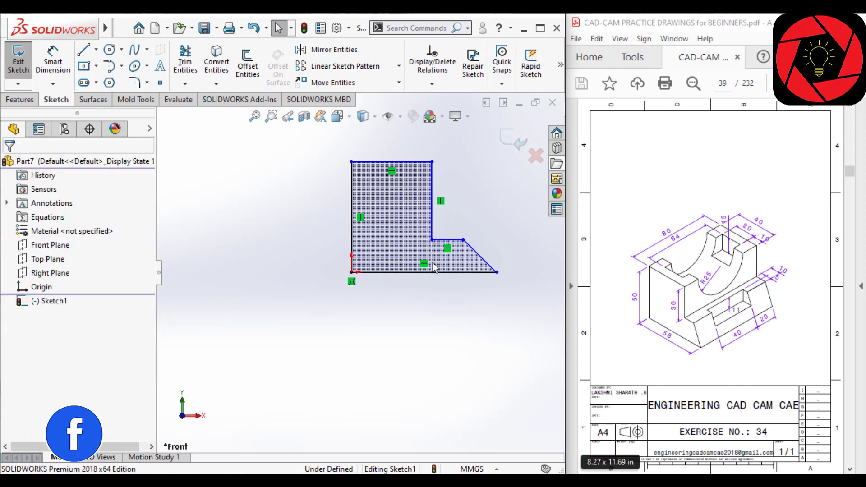
{"action": "middle_click_drag", "start_coordinate": [410, 170], "coordinate": [385, 202], "text": "ctrl"}
{"action": "right_click_drag", "start_coordinate": [473, 387], "coordinate": [448, 273]}
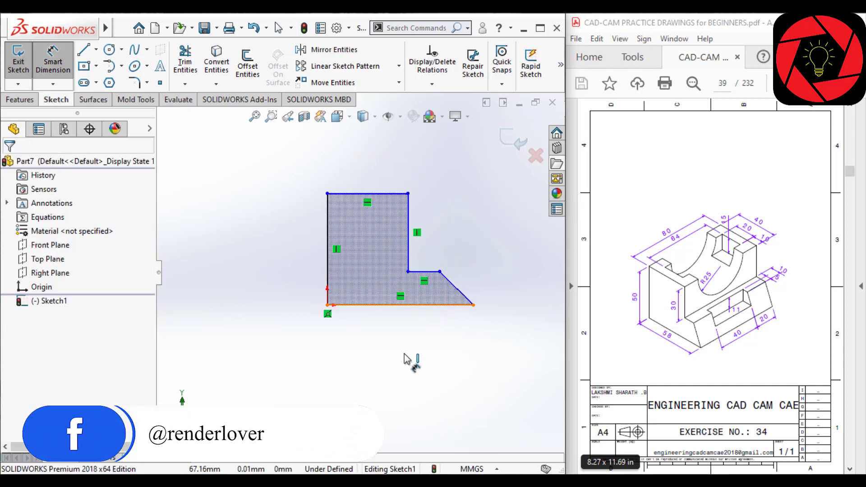
- Dimension the base width as 58 and the overall height as 50
{"action": "left_click", "coordinate": [403, 305]}
{"action": "left_click", "coordinate": [391, 347]}
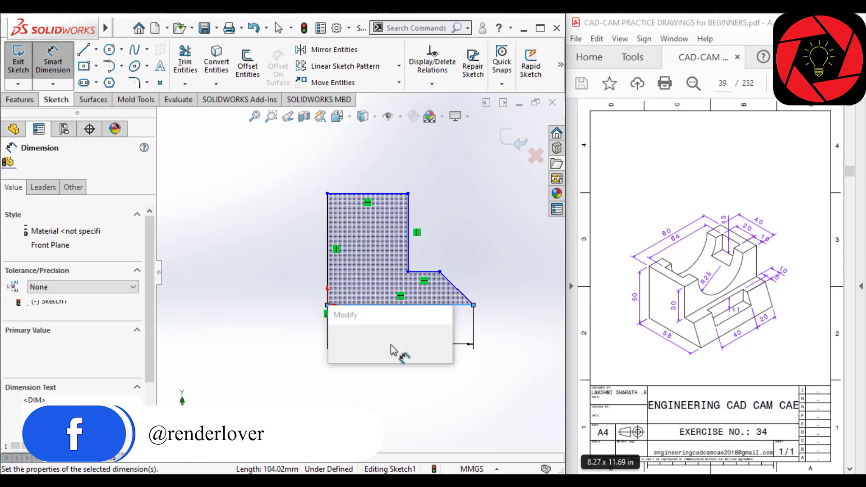
{"action": "type", "text": "58"}
{"action": "key", "text": "Return"}
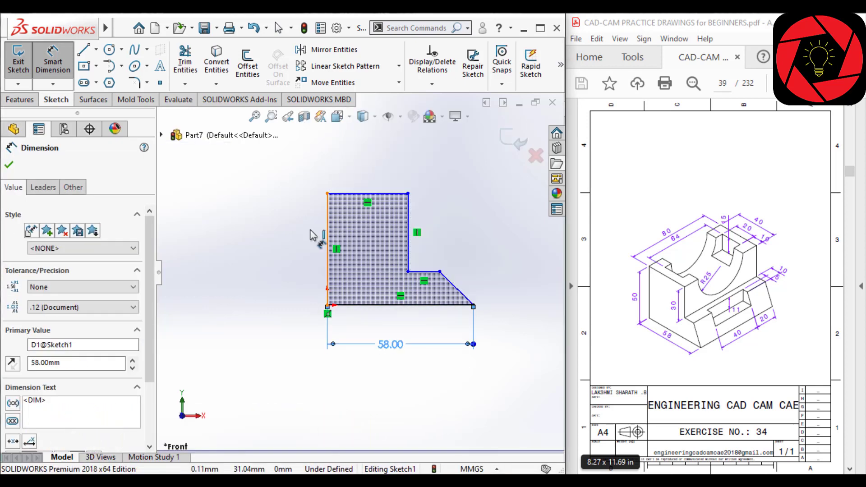
{"action": "left_click", "coordinate": [328, 235]}
{"action": "left_click", "coordinate": [297, 233]}
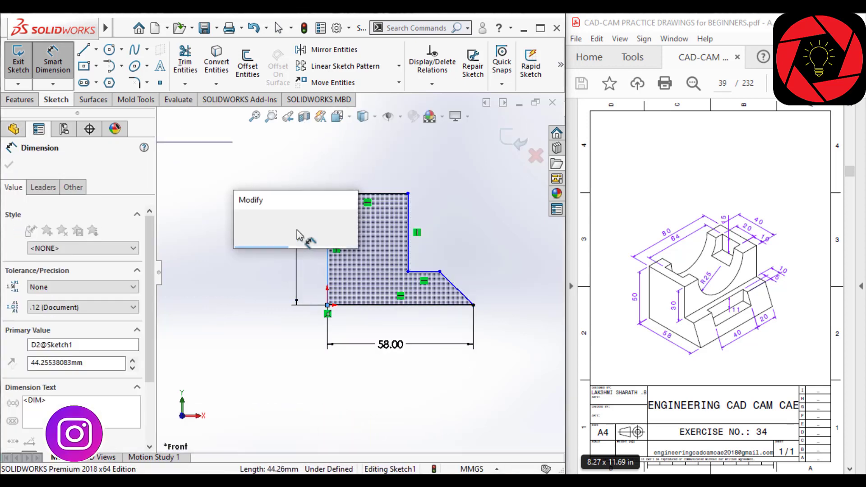
{"action": "type", "text": "50"}
{"action": "key", "text": "Return"}
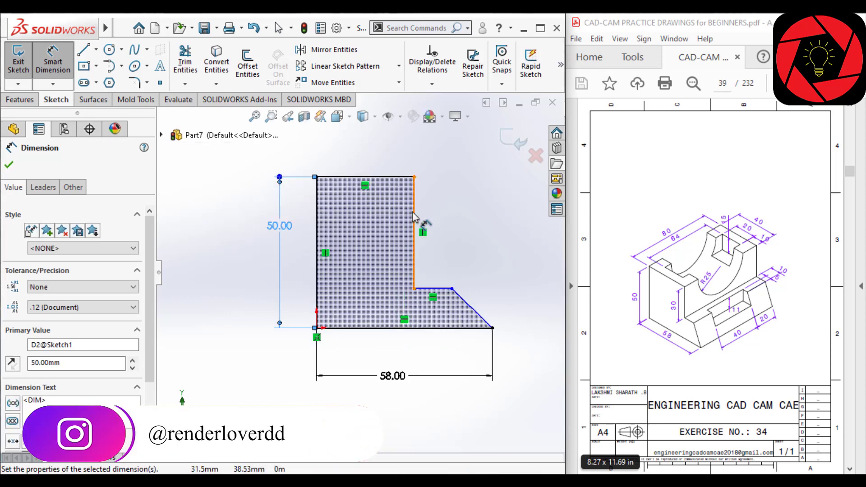
- Dimension the step height as 30 and the step ledge width as 10
{"action": "left_click", "coordinate": [414, 215]}
{"action": "left_click", "coordinate": [382, 233]}
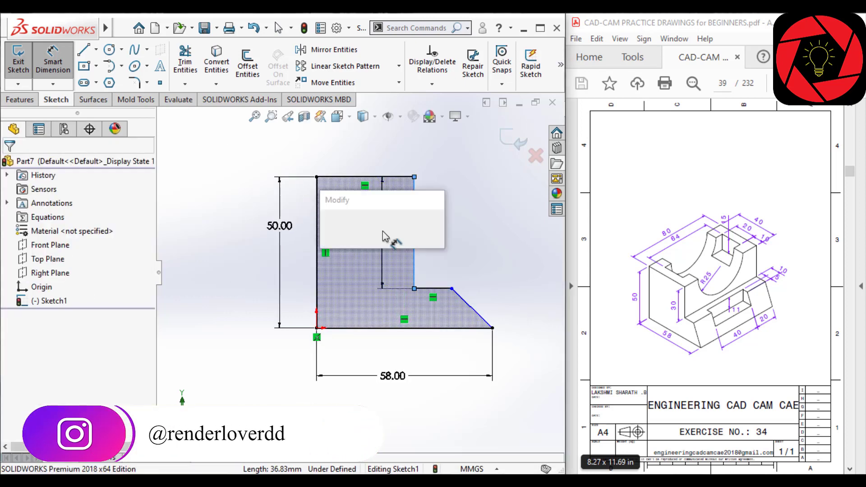
{"action": "type", "text": "3"}
{"action": "key", "text": "Return"}
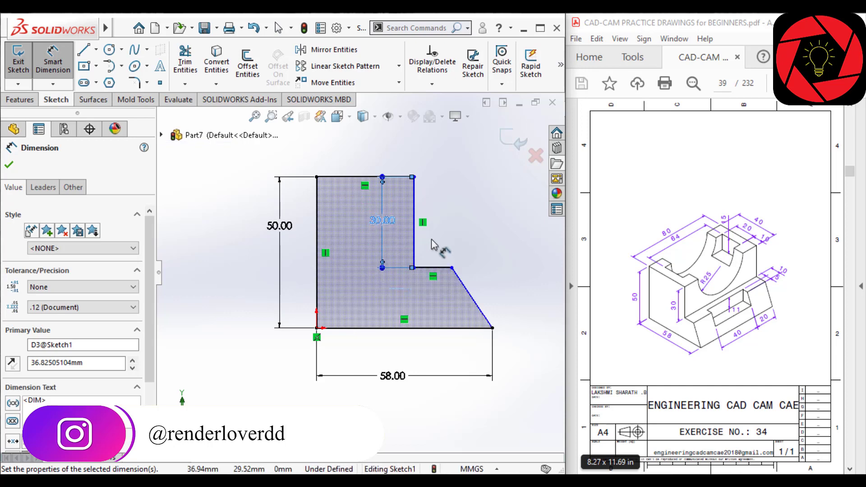
{"action": "scroll", "coordinate": [435, 243], "scroll_direction": "down", "scroll_amount": 2}
{"action": "left_click", "coordinate": [428, 276]}
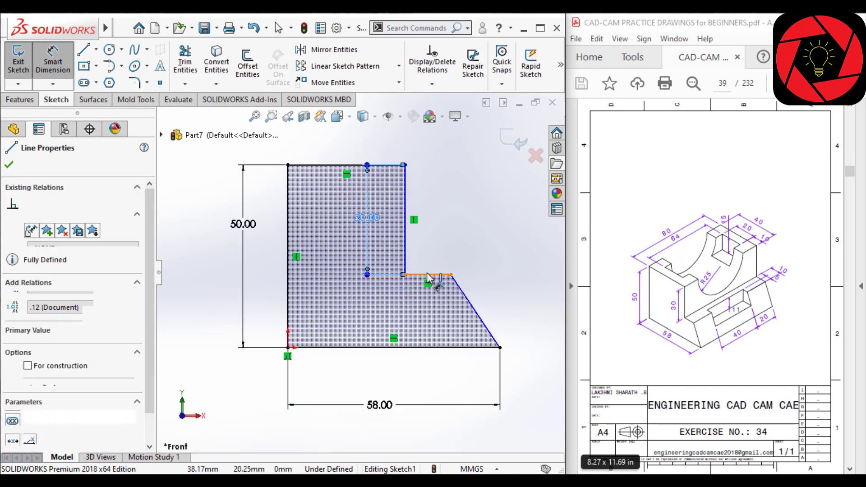
{"action": "left_click", "coordinate": [428, 258]}
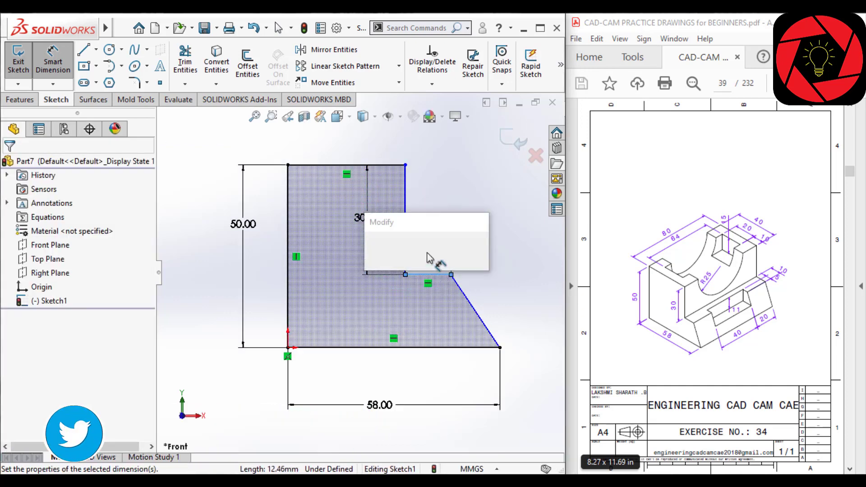
{"action": "key", "text": "Return"}
{"action": "type", "text": "10"}
{"action": "key", "text": "Return"}
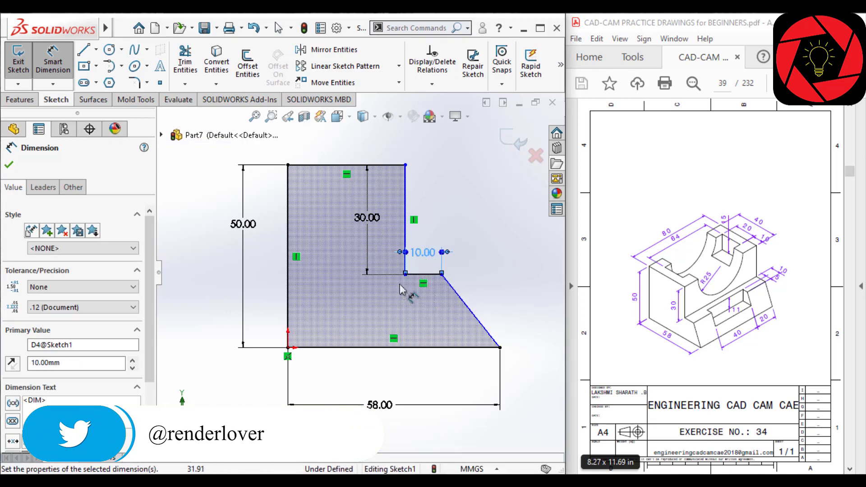
- Dimension the top width as 40 and zoom the sketch to fit
{"action": "left_click", "coordinate": [341, 143]}
{"action": "left_click", "coordinate": [341, 142]}
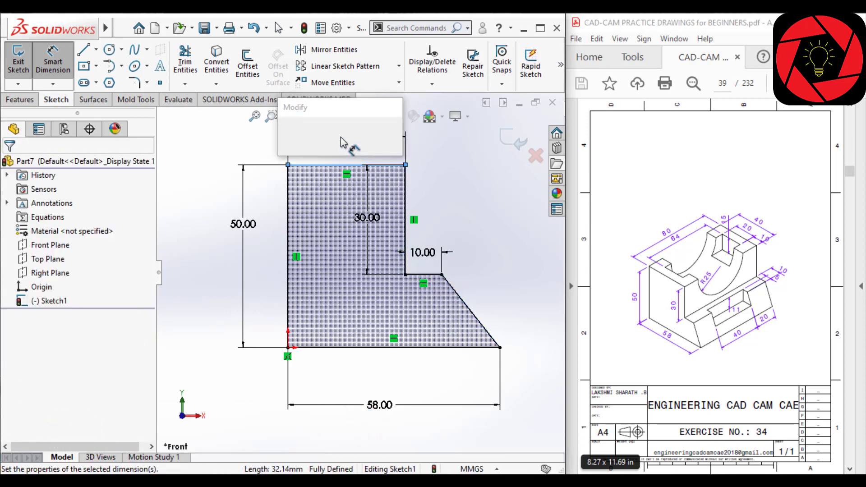
{"action": "type", "text": "40"}
{"action": "key", "text": "Return"}
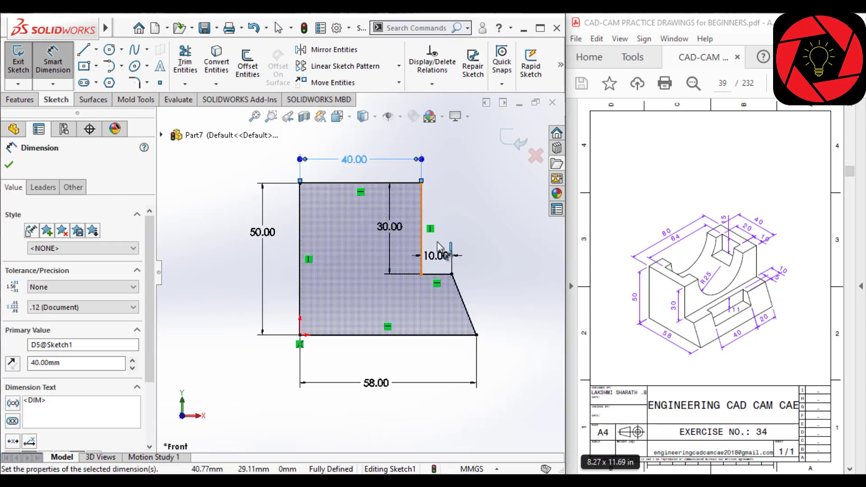
{"action": "key", "text": "f"}
{"action": "key", "text": "Escape"}
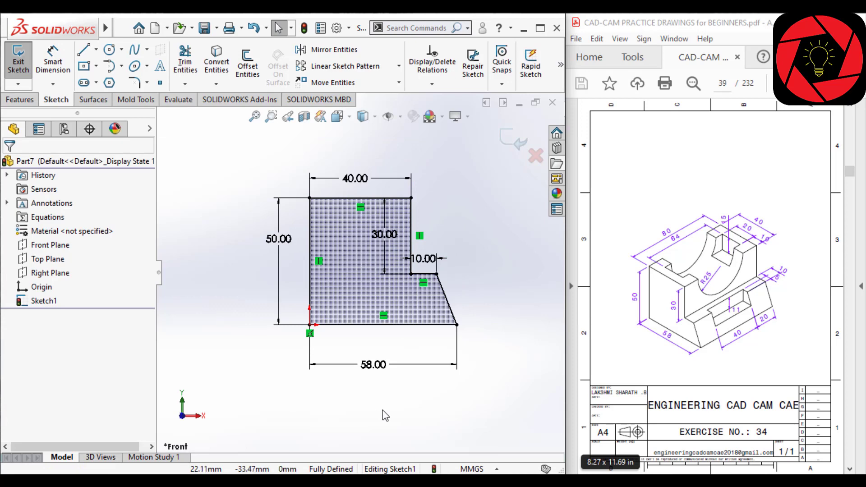
{"action": "right_click", "coordinate": [382, 411]}
{"action": "left_click", "coordinate": [530, 320]}
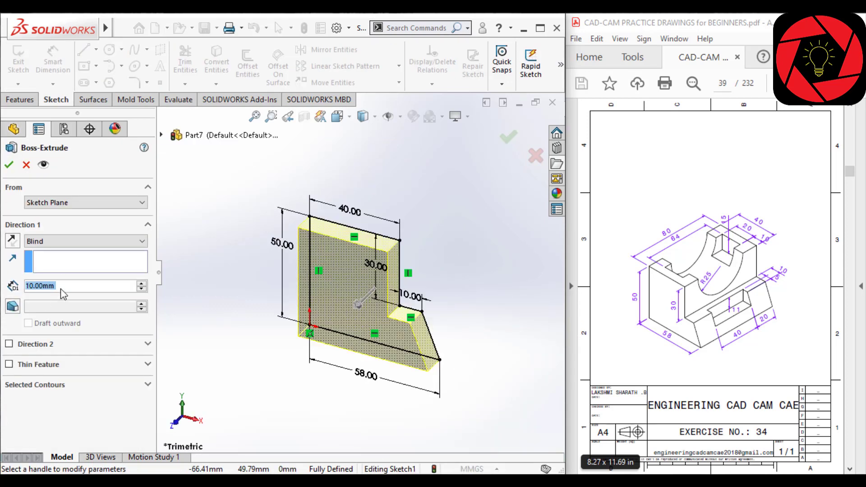
- Extrude the profile Blind 80 mm in the reversed direction
{"action": "scroll", "coordinate": [62, 293], "scroll_direction": "up", "scroll_amount": 2}
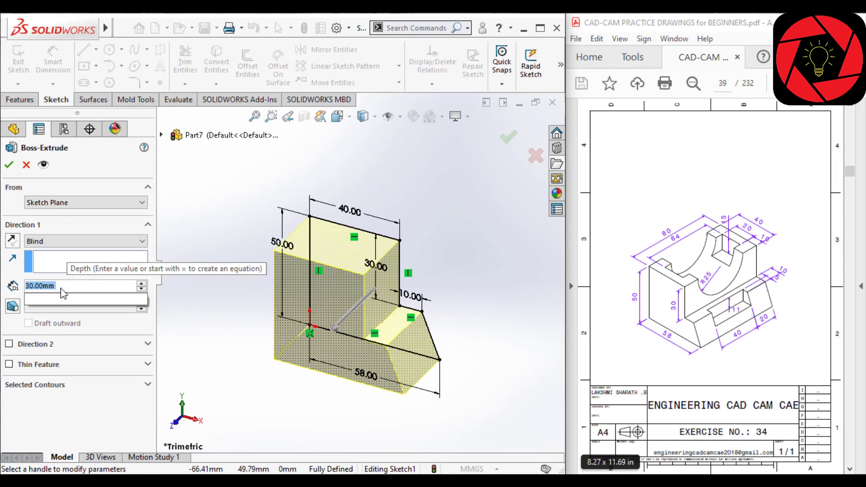
{"action": "type", "text": "80"}
{"action": "key", "text": "Return"}
{"action": "left_click", "coordinate": [13, 241]}
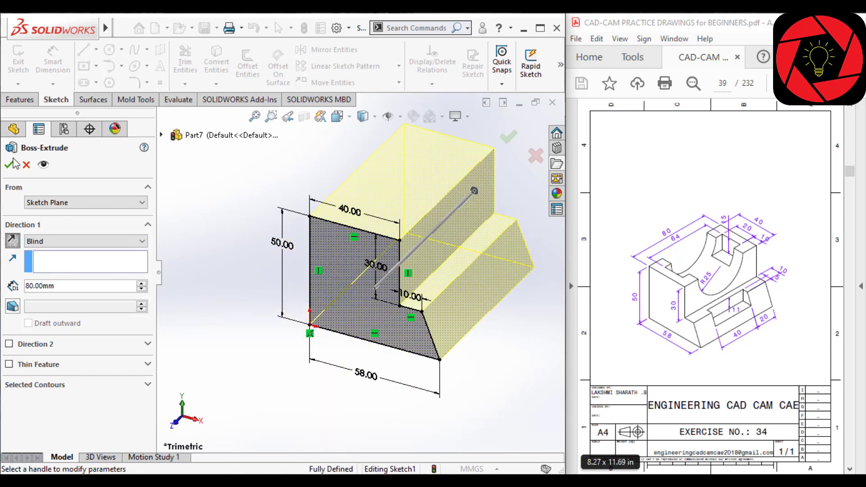
{"action": "left_click", "coordinate": [11, 166]}
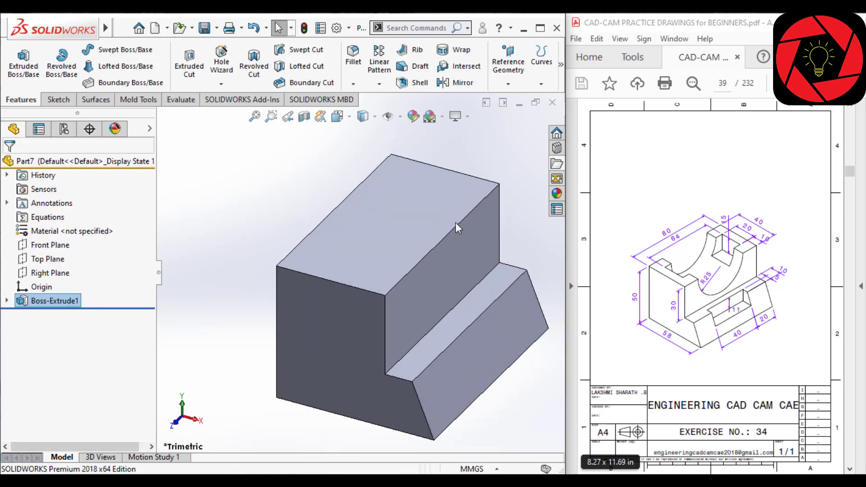
- Open a new sketch on the vertical step face and view it from the Right
{"action": "left_click", "coordinate": [372, 233]}
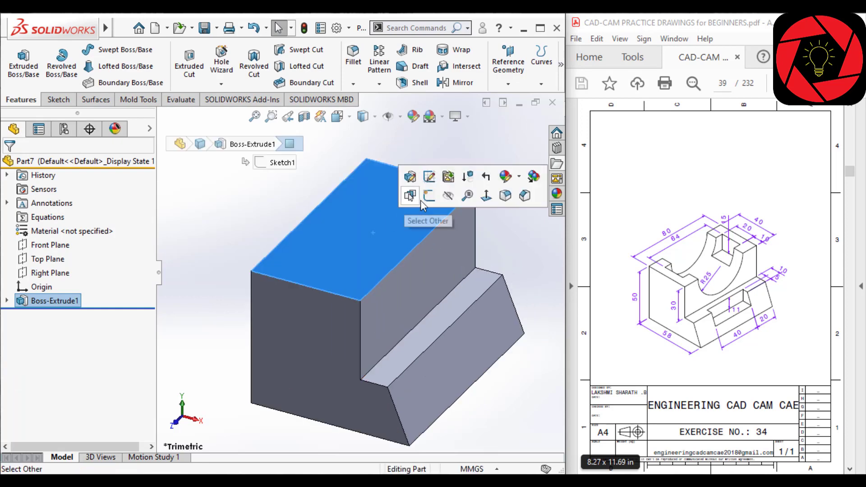
{"action": "left_click", "coordinate": [429, 206]}
{"action": "key", "text": "ctrl+z"}
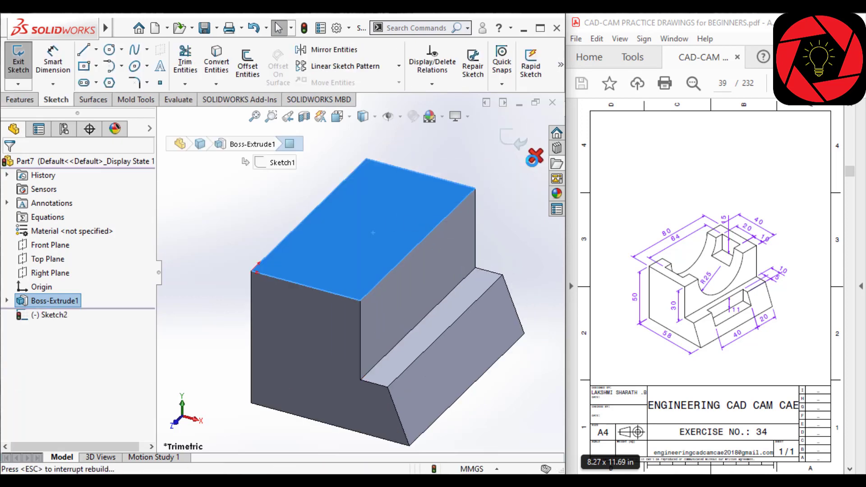
{"action": "left_click", "coordinate": [431, 288]}
{"action": "left_click", "coordinate": [487, 246]}
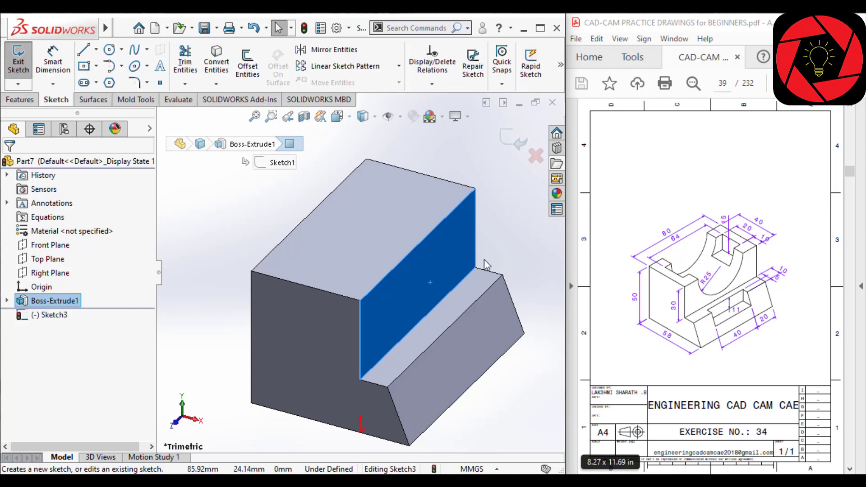
{"action": "mouse_move", "coordinate": [469, 284]}
{"action": "middle_mouse_down"}
{"action": "mouse_move", "coordinate": [438, 276]}
{"action": "mouse_move", "coordinate": [392, 293]}
{"action": "mouse_move", "coordinate": [421, 284]}
{"action": "middle_mouse_up"}
{"action": "key", "text": "space"}
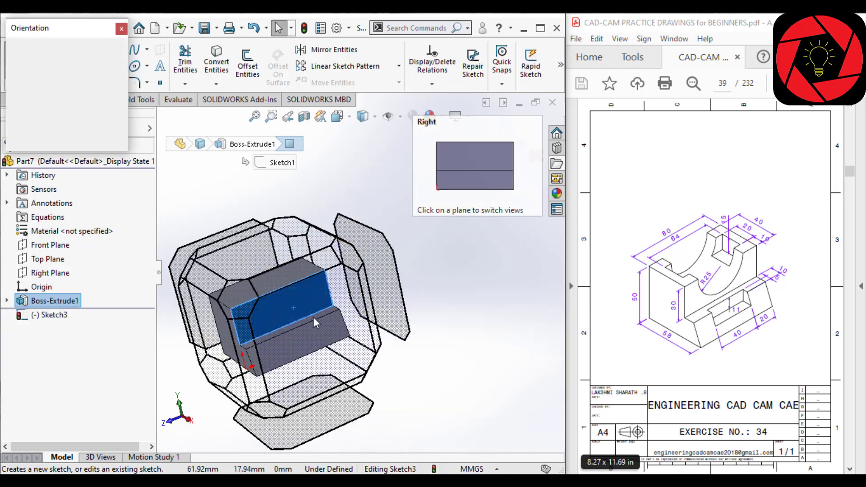
{"action": "left_click", "coordinate": [376, 310]}
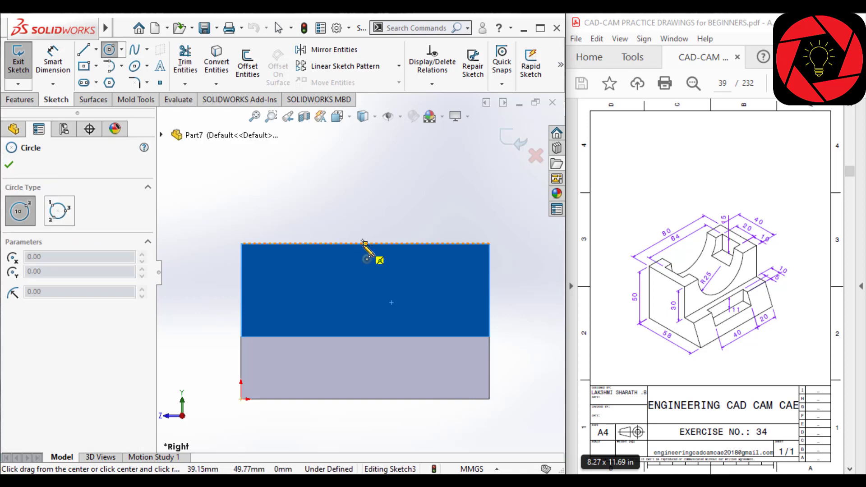
- Draw a circle centred on the top edge, dimension it 25*2 and display it as radius R25
{"action": "left_click_drag", "start_coordinate": [365, 243], "coordinate": [408, 287]}
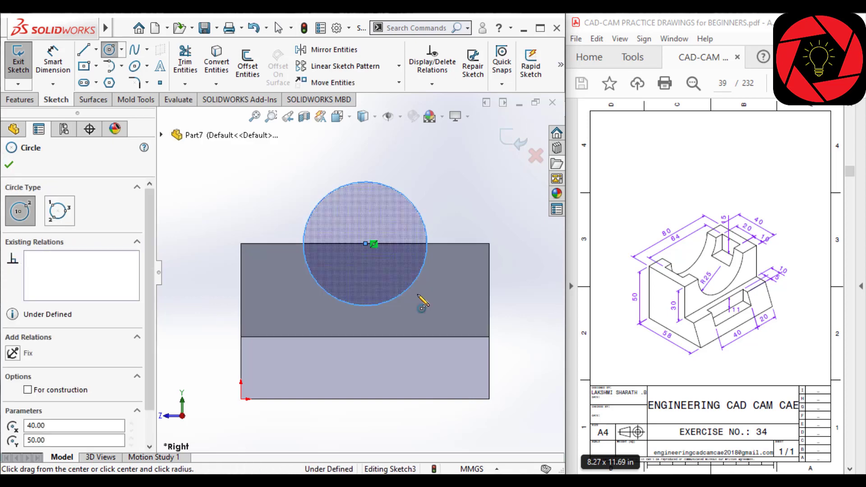
{"action": "right_click_drag", "start_coordinate": [445, 304], "coordinate": [442, 260]}
{"action": "left_click", "coordinate": [418, 212]}
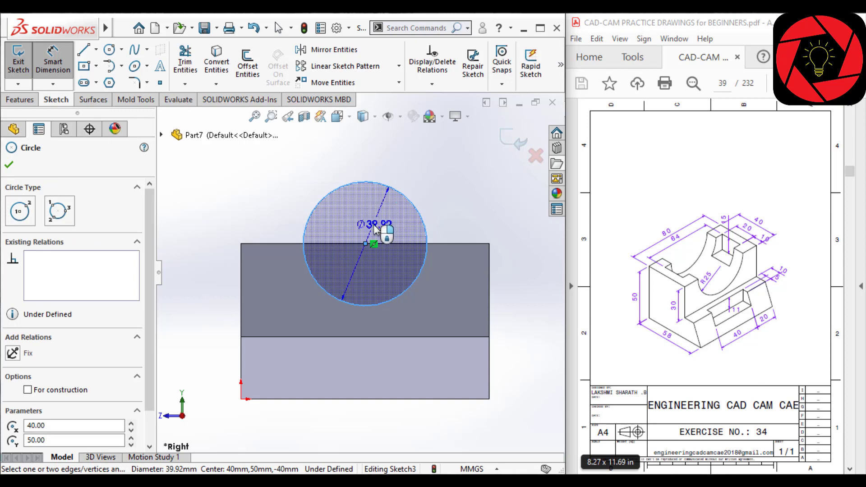
{"action": "left_click", "coordinate": [442, 177]}
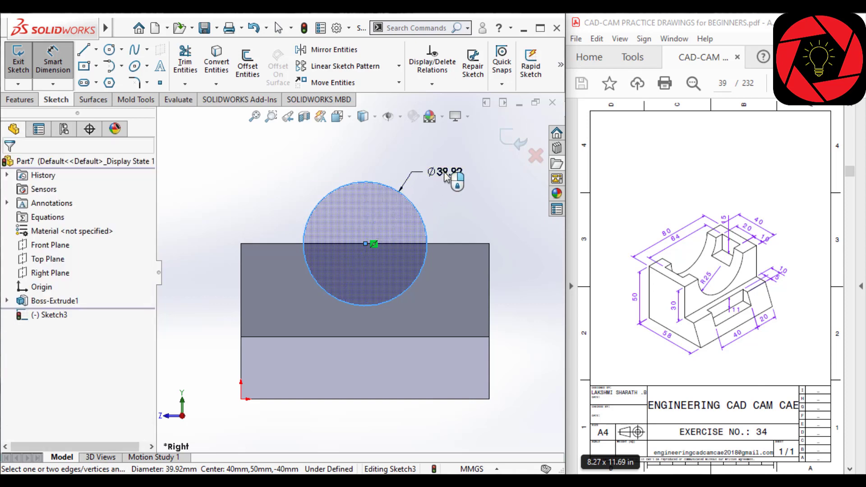
{"action": "type", "text": "25*"}
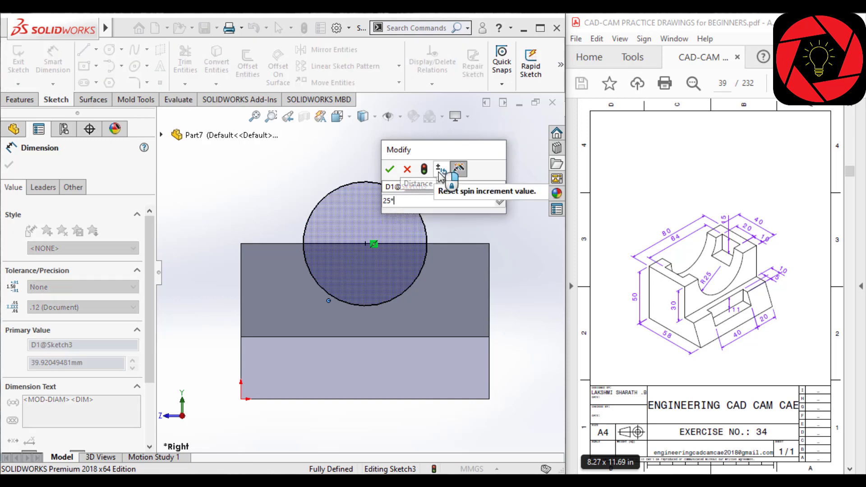
{"action": "type", "text": "2"}
{"action": "key", "text": "Return"}
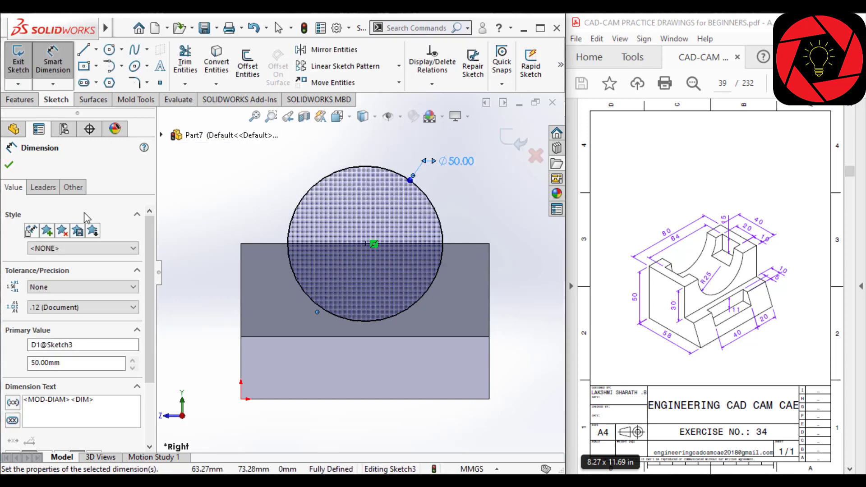
{"action": "left_click", "coordinate": [44, 190]}
{"action": "left_click", "coordinate": [34, 271]}
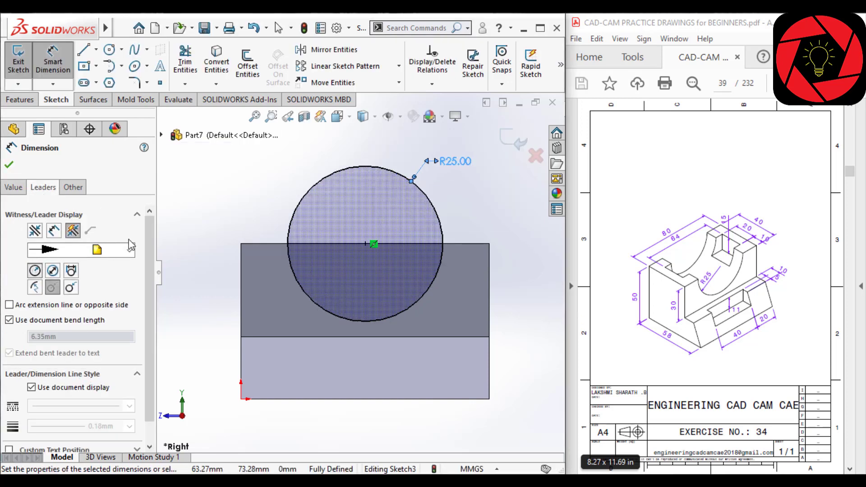
{"action": "left_click", "coordinate": [204, 192]}
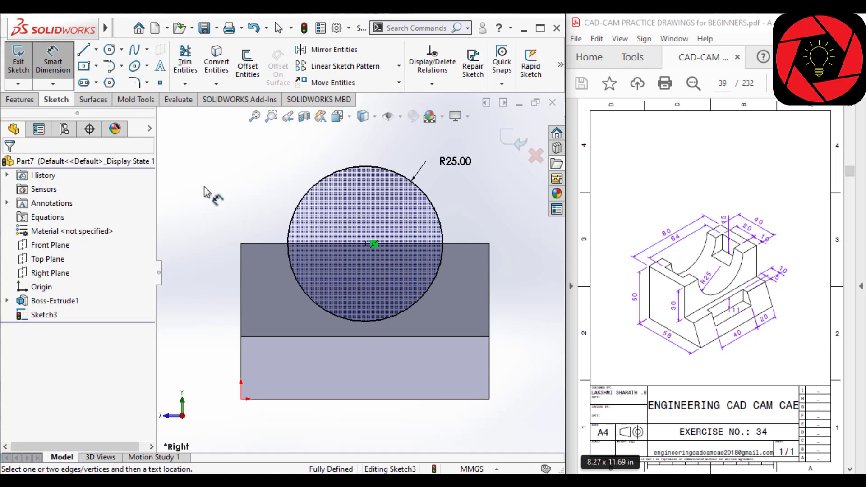
{"action": "left_click", "coordinate": [29, 99]}
{"action": "left_click", "coordinate": [180, 60]}
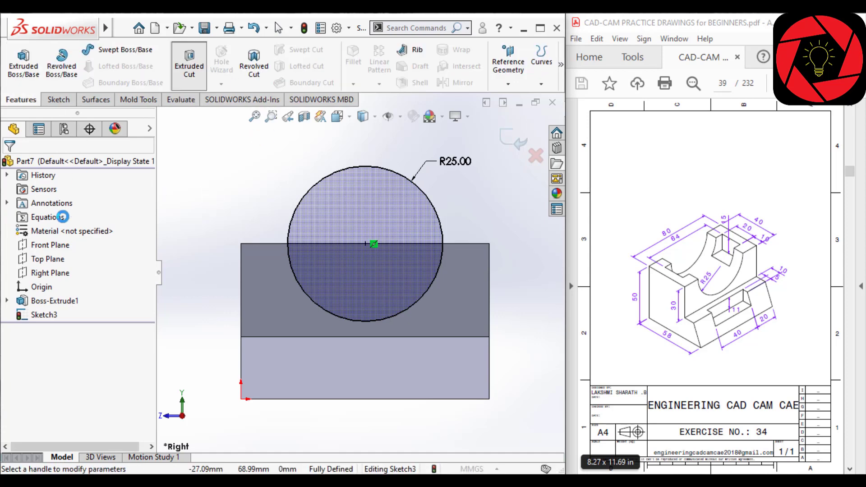
- Apply the Extruded Cut with Through All depth, carving the R25 trough
{"action": "scroll", "coordinate": [61, 244], "scroll_direction": "down", "scroll_amount": 1}
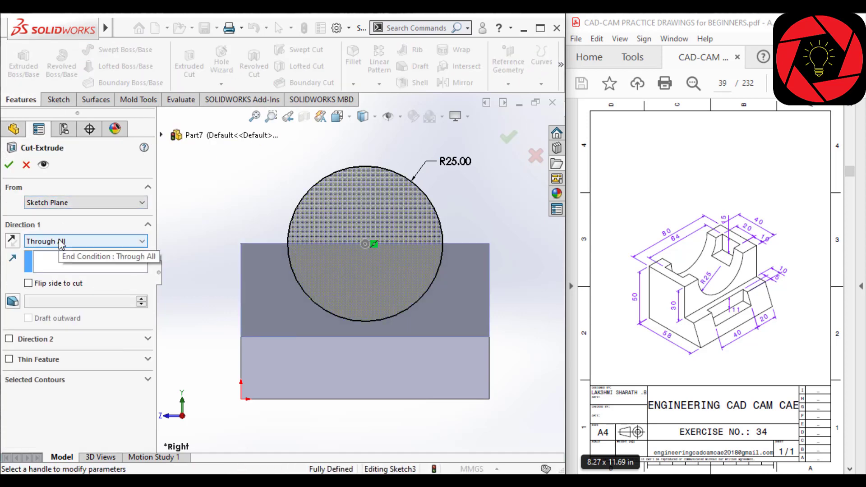
{"action": "key", "text": "Return"}
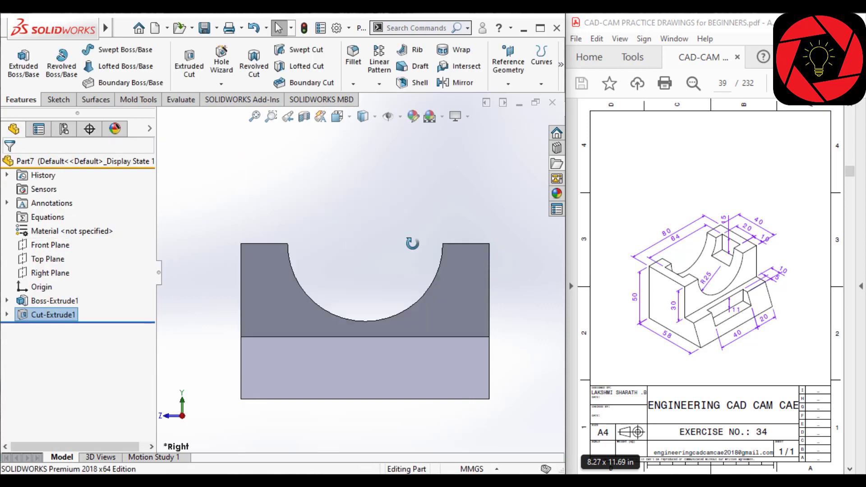
{"action": "middle_click_drag", "start_coordinate": [412, 243], "coordinate": [423, 271]}
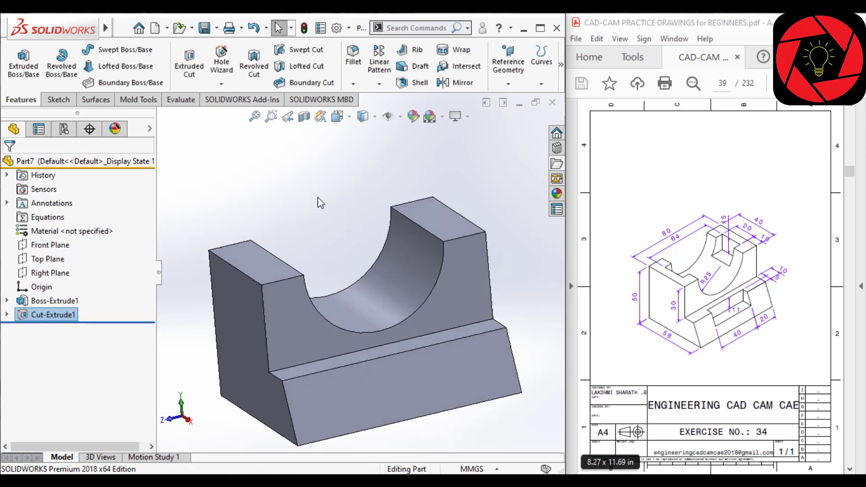
{"action": "middle_click_drag", "start_coordinate": [320, 203], "coordinate": [316, 216]}
{"action": "left_click", "coordinate": [427, 218]}
- Start a sketch on the right wall's top face and view it face-on
{"action": "left_click", "coordinate": [476, 184]}
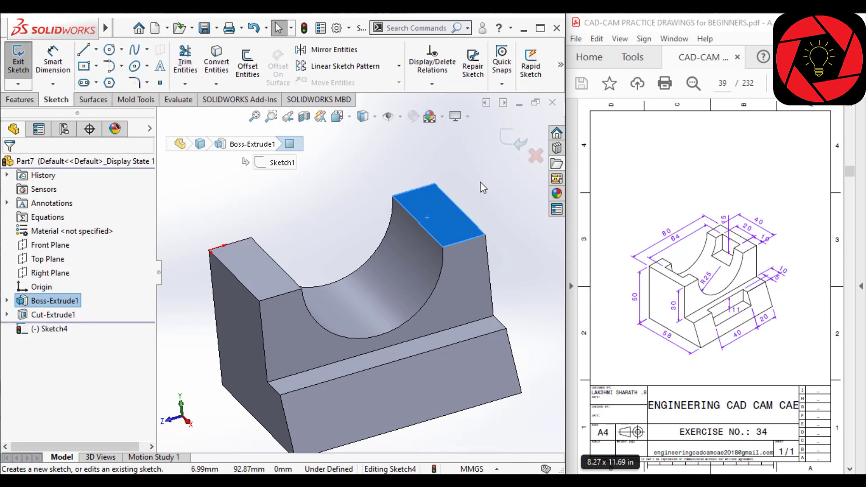
{"action": "key", "text": "space"}
{"action": "left_click", "coordinate": [347, 260]}
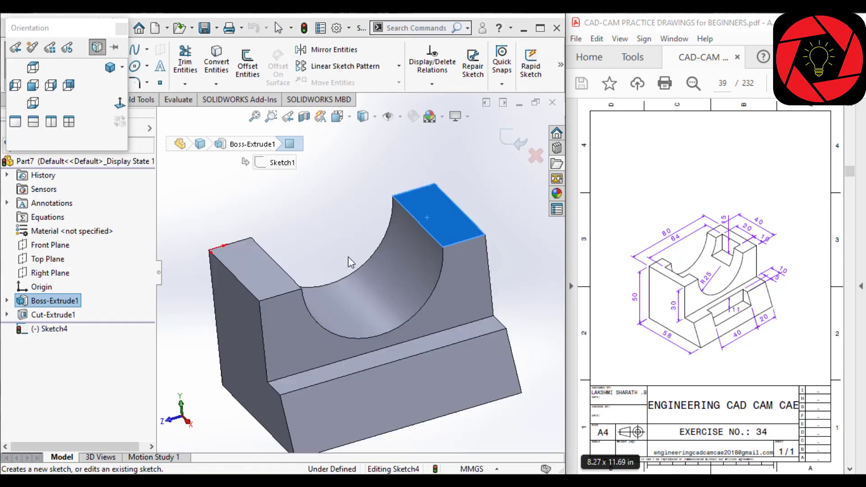
{"action": "scroll", "coordinate": [367, 329], "scroll_direction": "down", "scroll_amount": 2}
{"action": "scroll", "coordinate": [354, 397], "scroll_direction": "down", "scroll_amount": 2}
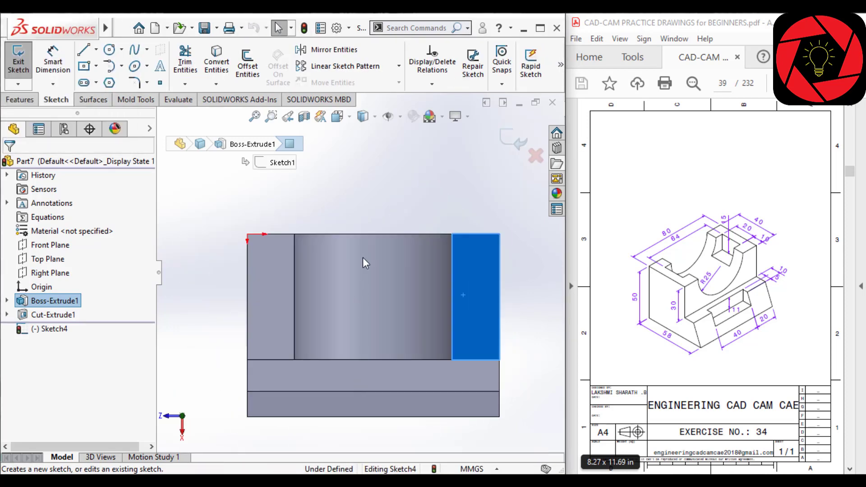
{"action": "scroll", "coordinate": [364, 242], "scroll_direction": "down", "scroll_amount": 2}
{"action": "scroll", "coordinate": [341, 386], "scroll_direction": "down", "scroll_amount": 1}
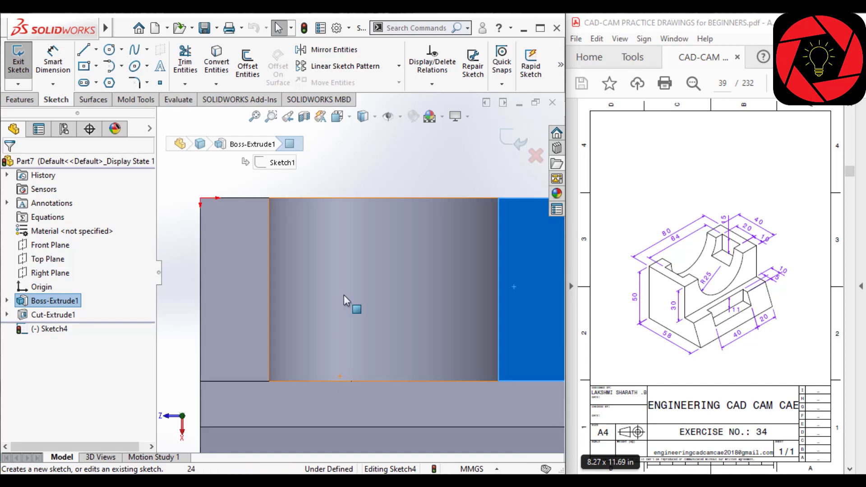
- Draw a centre rectangle on the top face
{"action": "key", "text": "r"}
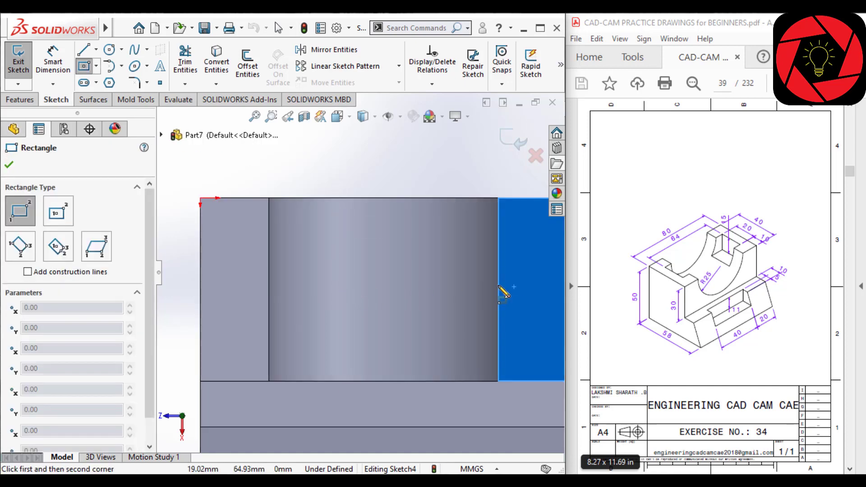
{"action": "scroll", "coordinate": [244, 254], "scroll_direction": "up", "scroll_amount": 1}
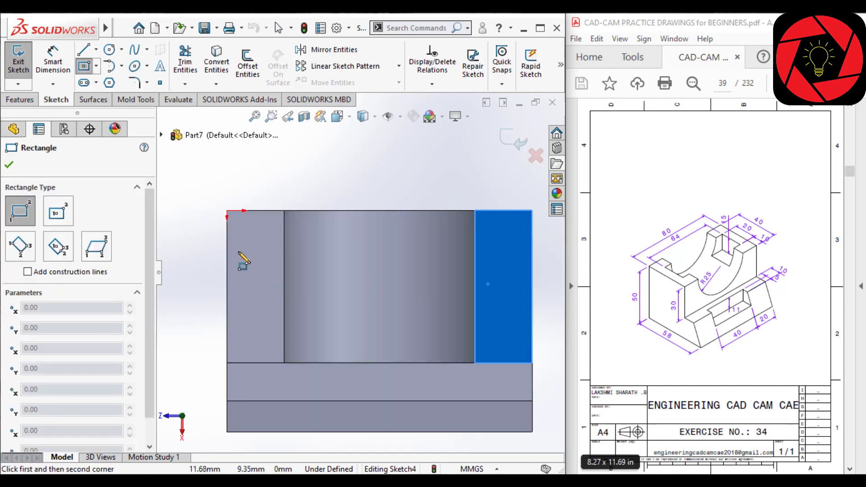
{"action": "left_click", "coordinate": [57, 218]}
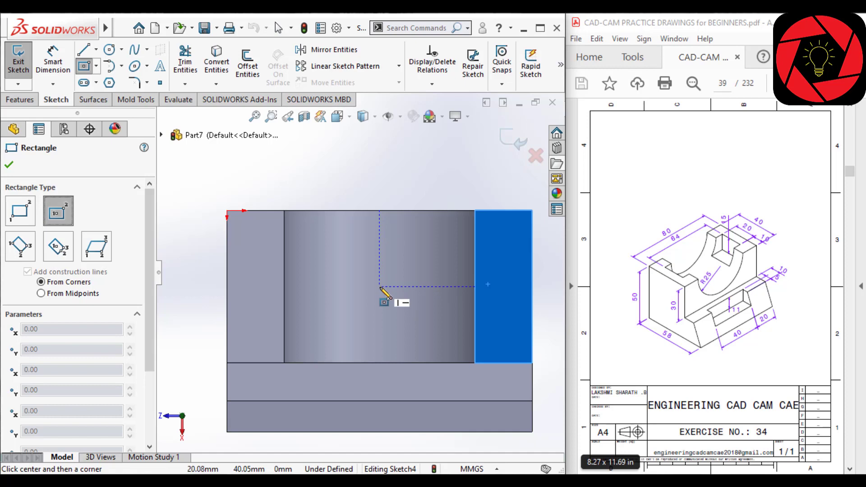
{"action": "left_click", "coordinate": [380, 288]}
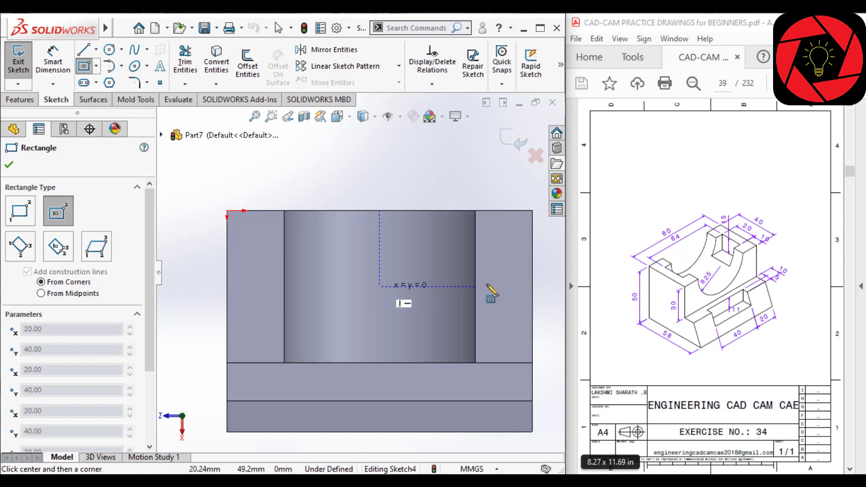
{"action": "left_click", "coordinate": [517, 255]}
- Dimension the rectangle 64 mm wide and 20 mm deep
{"action": "right_click_drag", "start_coordinate": [501, 342], "coordinate": [498, 295]}
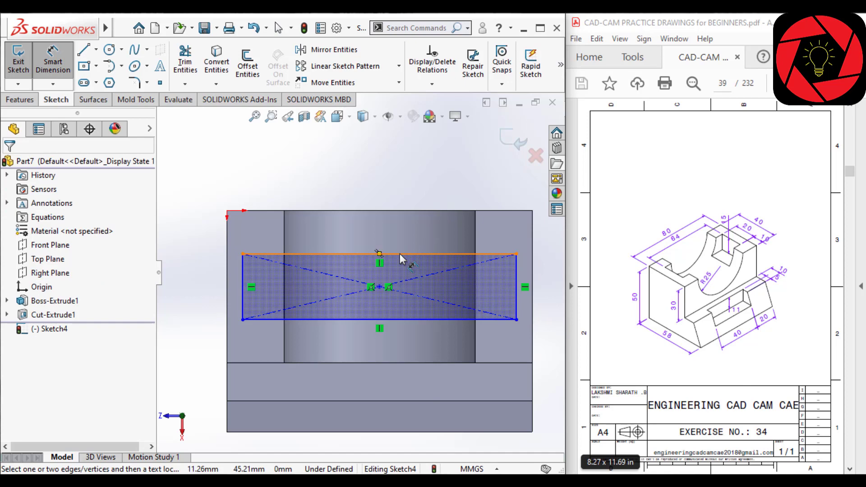
{"action": "left_click", "coordinate": [379, 253]}
{"action": "left_click", "coordinate": [386, 188]}
{"action": "type", "text": "647"}
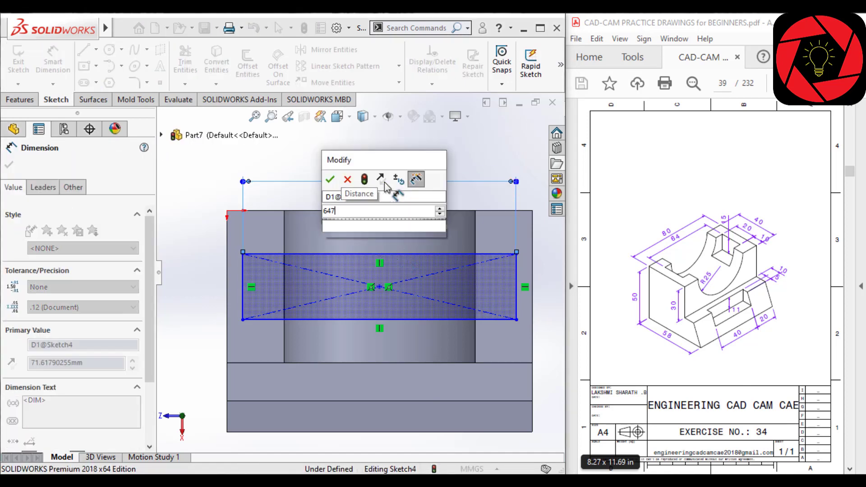
{"action": "key", "text": "Return"}
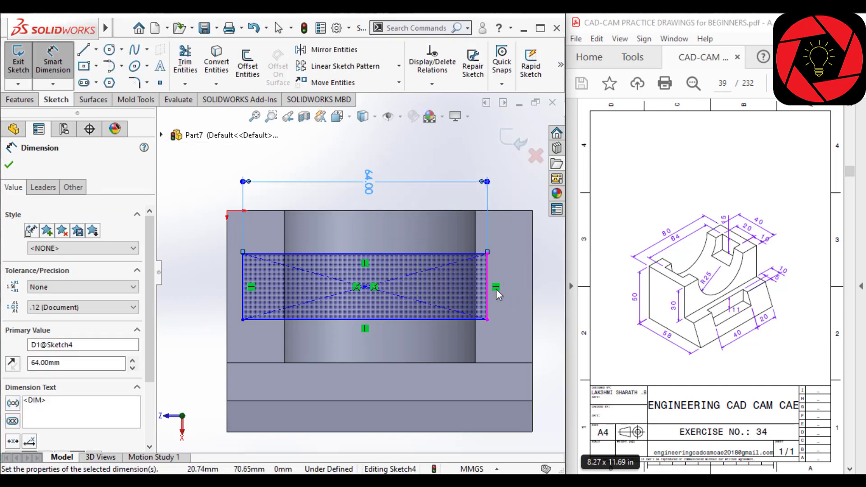
{"action": "left_click", "coordinate": [488, 295]}
{"action": "key", "text": "z"}
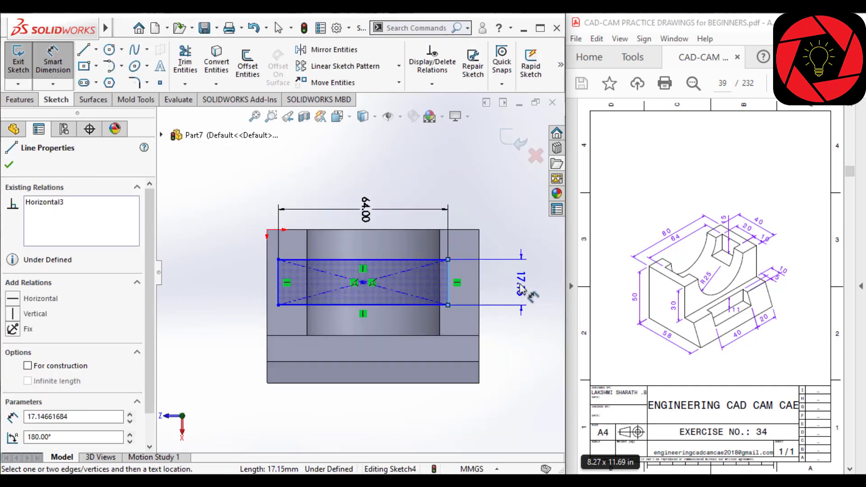
{"action": "left_click", "coordinate": [509, 289]}
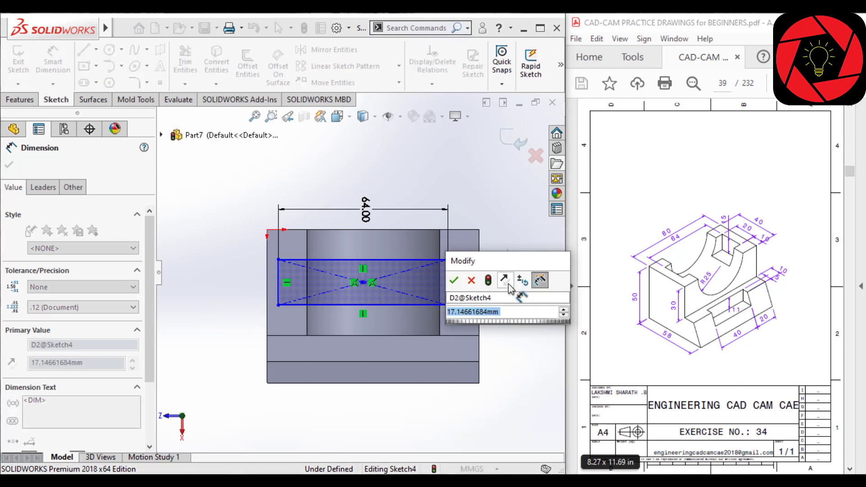
{"action": "type", "text": "20"}
{"action": "key", "text": "Return"}
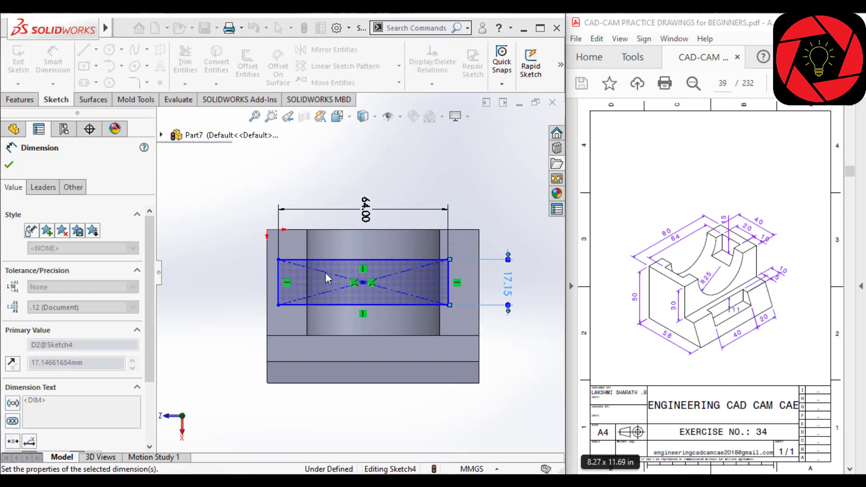
{"action": "key", "text": "Escape"}
{"action": "scroll", "coordinate": [355, 264], "scroll_direction": "down", "scroll_amount": 2}
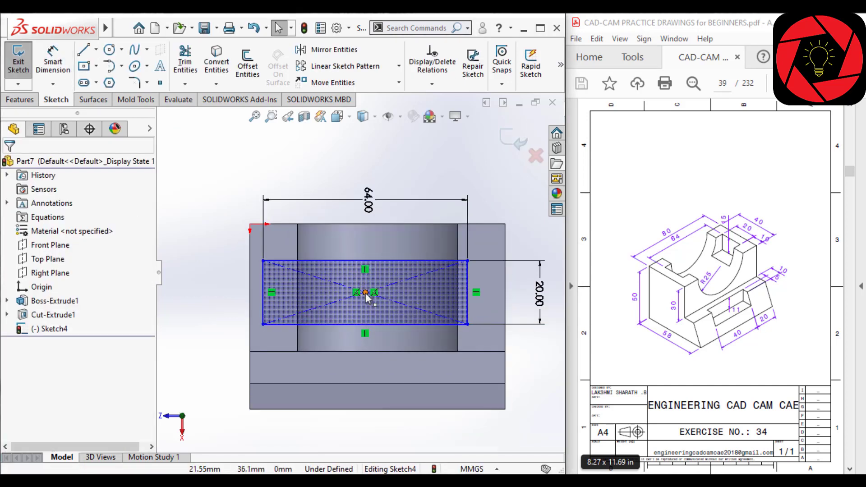
- Relate the rectangle centre to the top edge midpoint, then undo that relation
{"action": "left_click", "coordinate": [366, 293]}
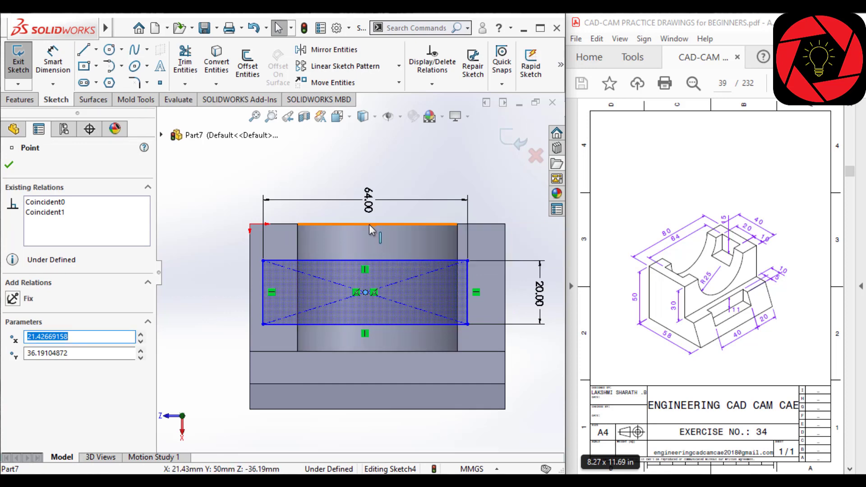
{"action": "left_click", "coordinate": [377, 224], "text": "ctrl"}
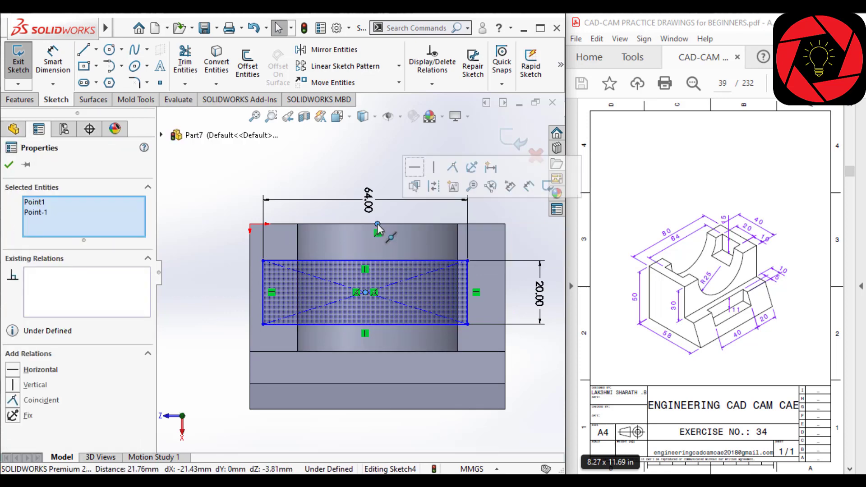
{"action": "left_click", "coordinate": [433, 167]}
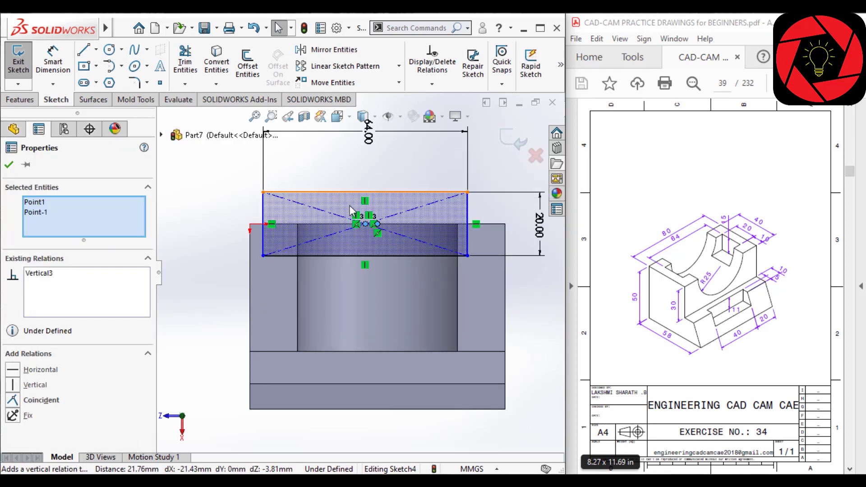
{"action": "key", "text": "Escape"}
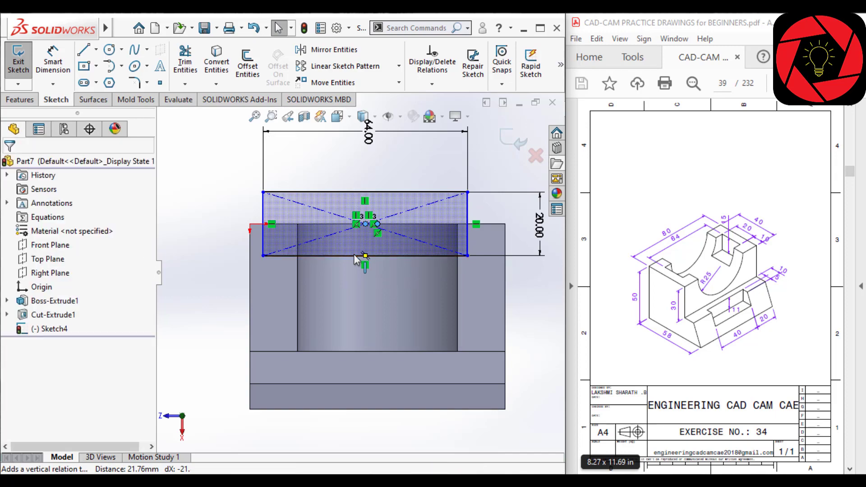
{"action": "key", "text": "ctrl+z"}
- Return to the Normal To view and align the selected points horizontally
{"action": "mouse_move", "coordinate": [416, 340]}
{"action": "middle_mouse_down"}
{"action": "mouse_move", "coordinate": [471, 399]}
{"action": "mouse_move", "coordinate": [406, 316]}
{"action": "middle_mouse_up"}
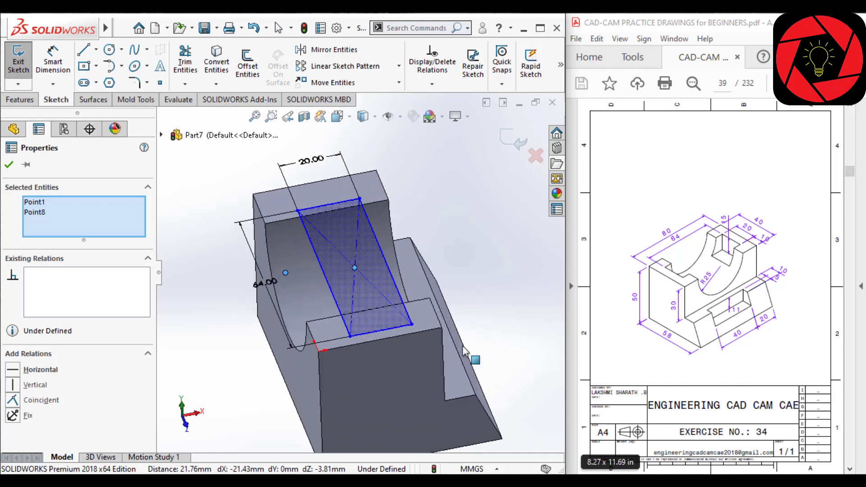
{"action": "key", "text": "space"}
{"action": "key", "text": "Escape"}
{"action": "left_click", "coordinate": [129, 99]}
{"action": "key", "text": "ctrl+8"}
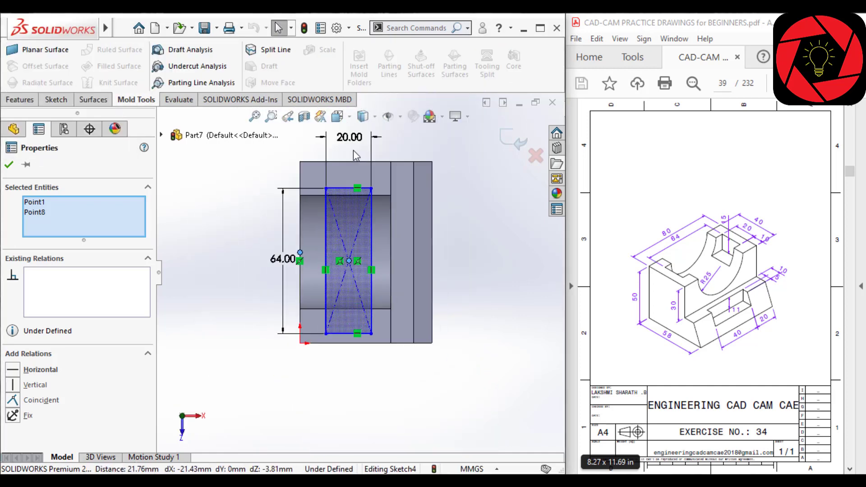
{"action": "scroll", "coordinate": [353, 234], "scroll_direction": "down", "scroll_amount": 1}
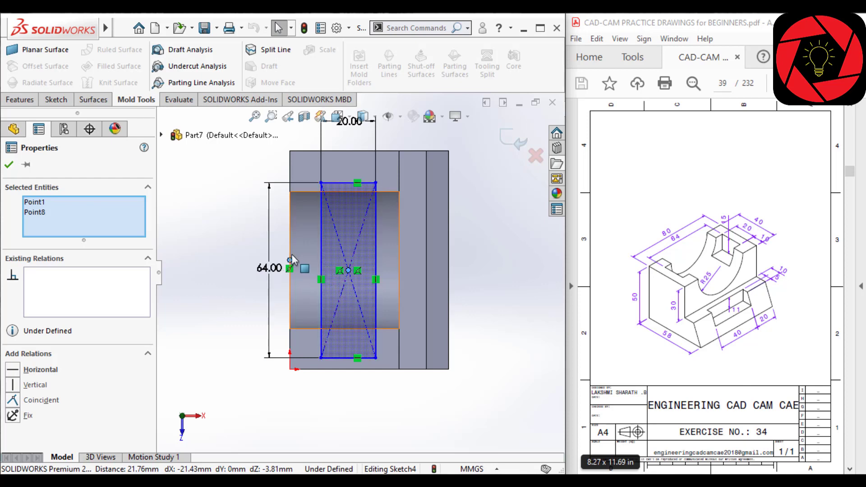
{"action": "left_click", "coordinate": [16, 373]}
{"action": "left_click", "coordinate": [197, 234]}
{"action": "scroll", "coordinate": [342, 267], "scroll_direction": "down", "scroll_amount": 1}
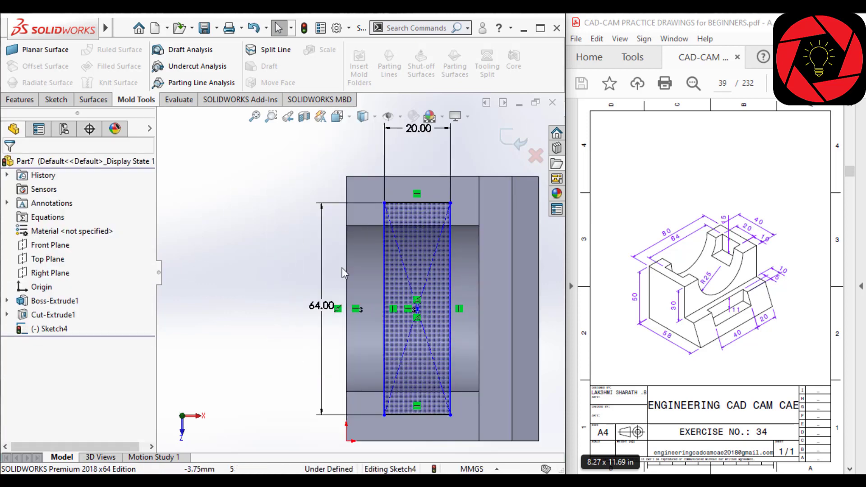
- Add a Vertical relation between the rectangle centre and a point above, then delete it
{"action": "left_click", "coordinate": [416, 310]}
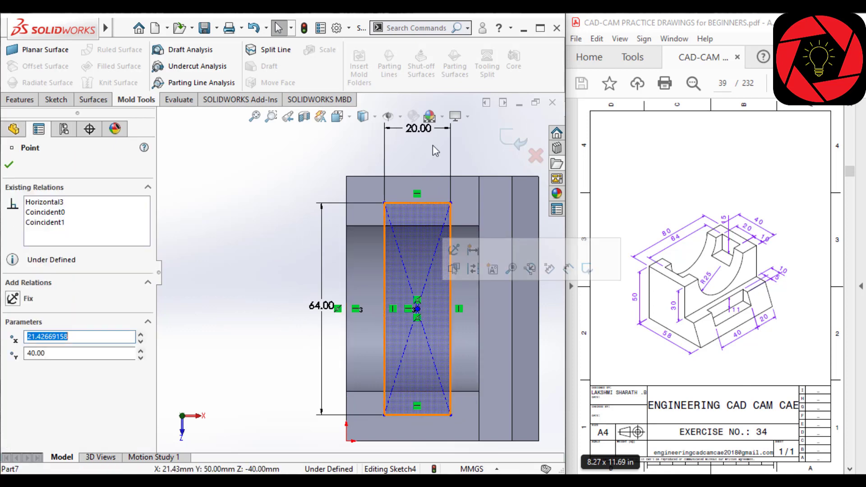
{"action": "left_click", "coordinate": [412, 176], "text": "ctrl"}
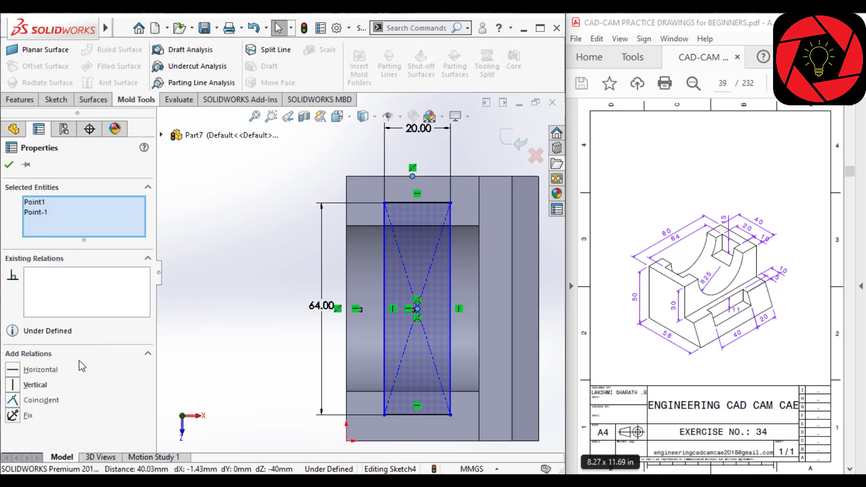
{"action": "left_click", "coordinate": [12, 386]}
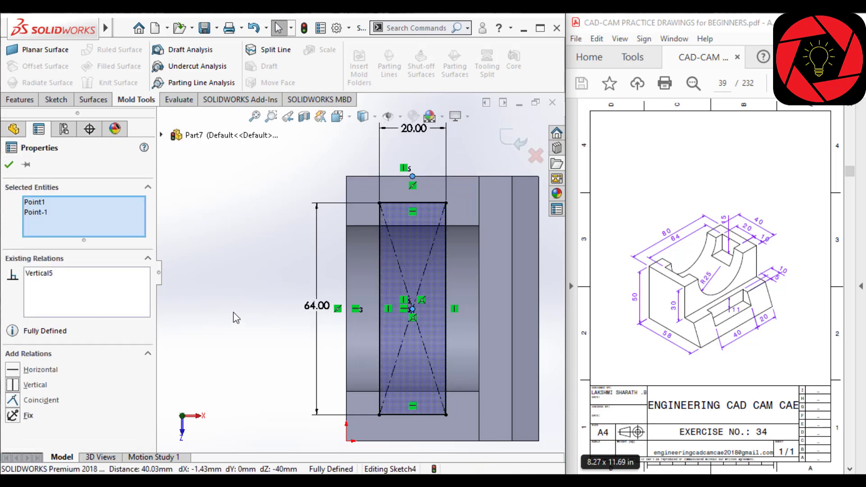
{"action": "left_click", "coordinate": [233, 312]}
{"action": "scroll", "coordinate": [347, 275], "scroll_direction": "up", "scroll_amount": 1}
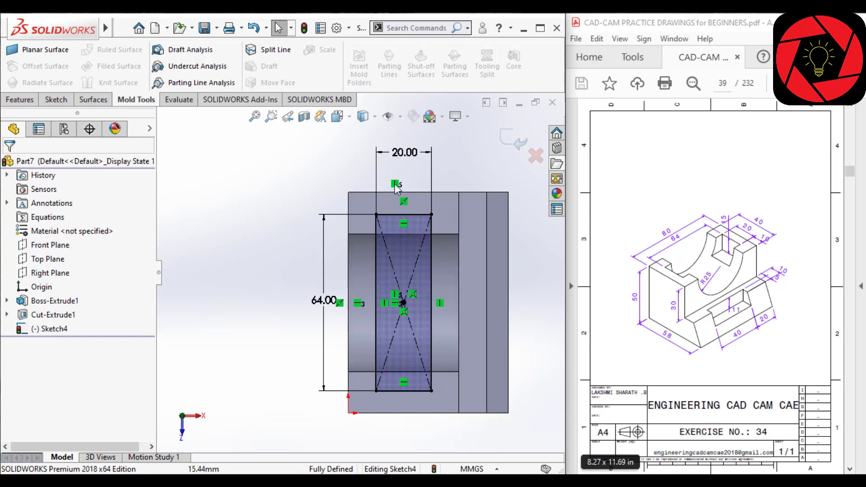
{"action": "key", "text": "Delete"}
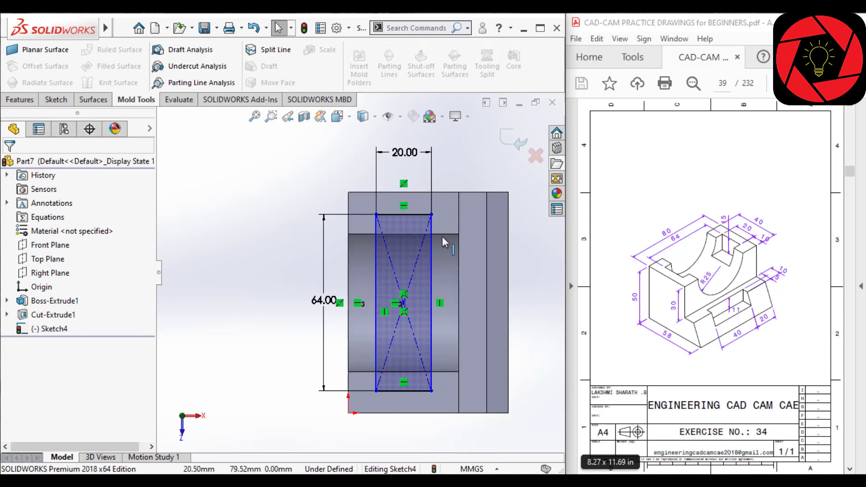
- Dimension the rectangle's long edge 10 mm from the block edge
{"action": "right_click_drag", "start_coordinate": [532, 343], "coordinate": [540, 240]}
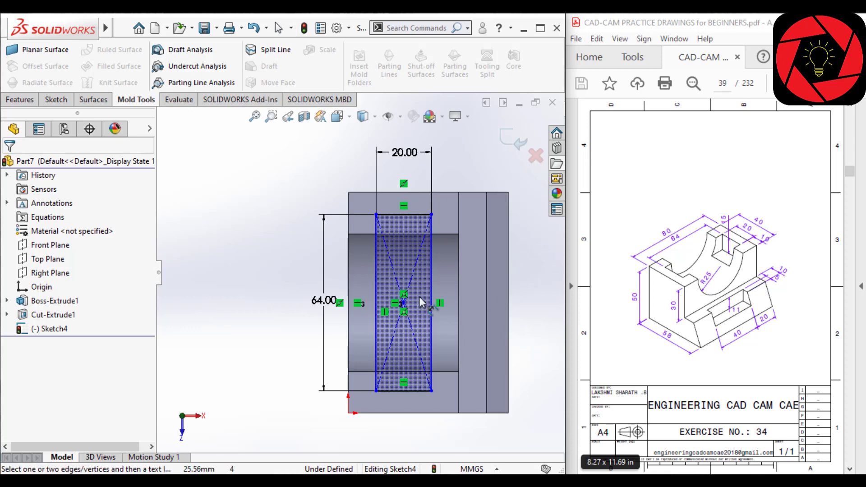
{"action": "mouse_move", "coordinate": [523, 244]}
{"action": "middle_mouse_down"}
{"action": "mouse_move", "coordinate": [370, 208]}
{"action": "mouse_move", "coordinate": [456, 221]}
{"action": "mouse_move", "coordinate": [455, 251]}
{"action": "mouse_move", "coordinate": [454, 241]}
{"action": "middle_mouse_up"}
{"action": "scroll", "coordinate": [457, 222], "scroll_direction": "up", "scroll_amount": 3}
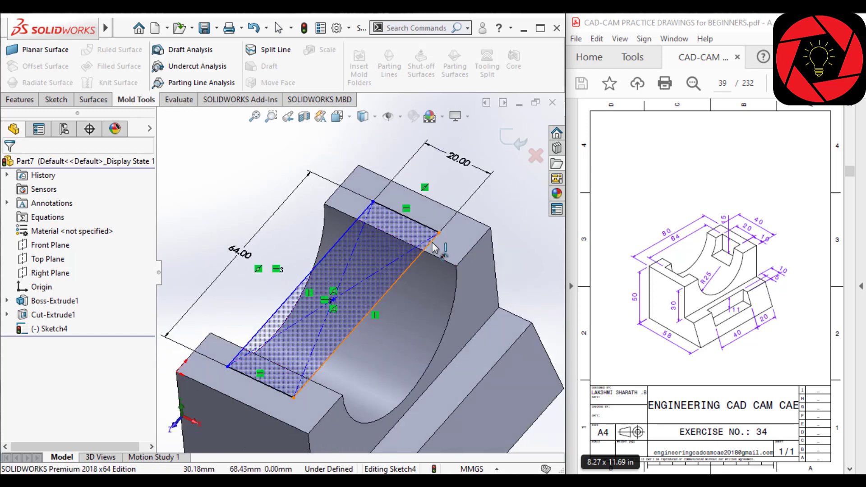
{"action": "left_click", "coordinate": [433, 247]}
{"action": "left_click", "coordinate": [466, 258]}
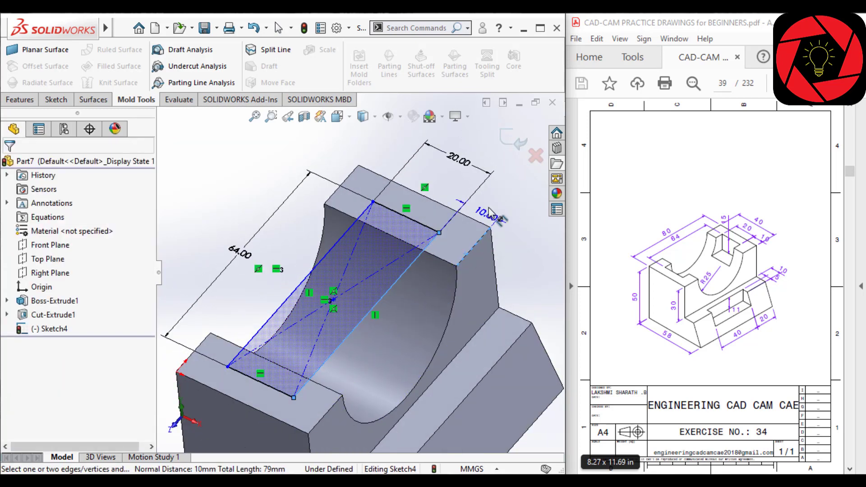
{"action": "left_click", "coordinate": [495, 208]}
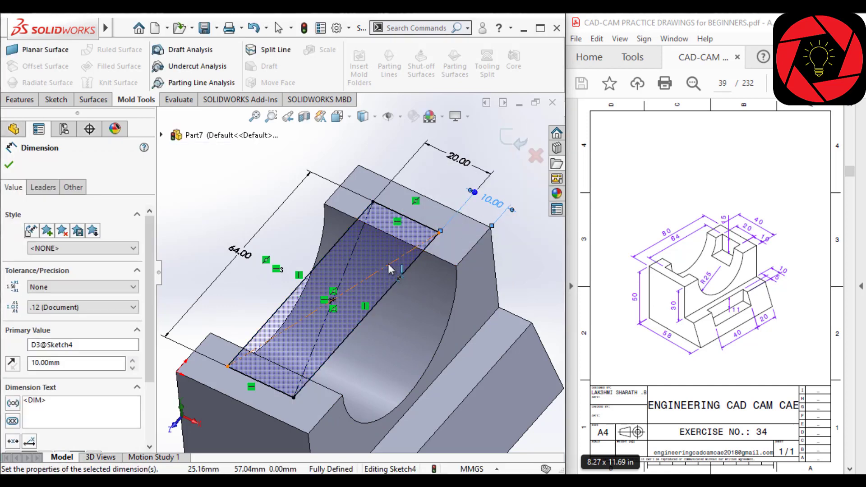
{"action": "left_click", "coordinate": [56, 99]}
{"action": "scroll", "coordinate": [335, 221], "scroll_direction": "up", "scroll_amount": 2}
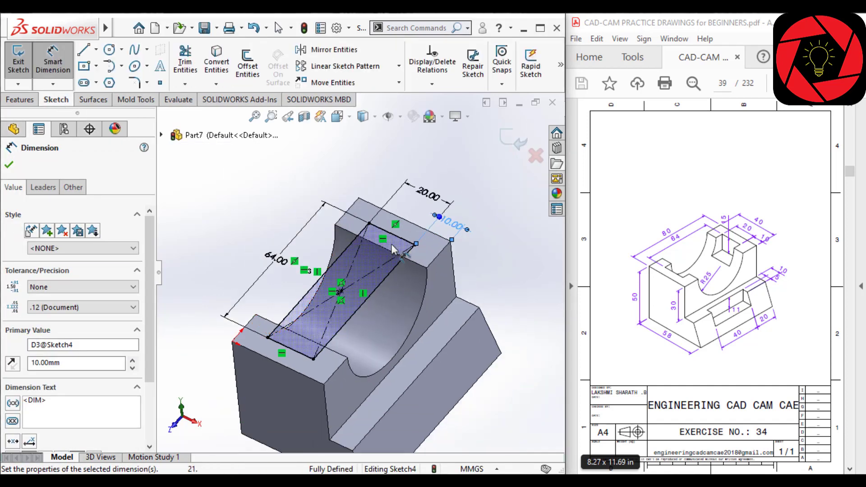
{"action": "middle_click_drag", "start_coordinate": [448, 327], "coordinate": [447, 325]}
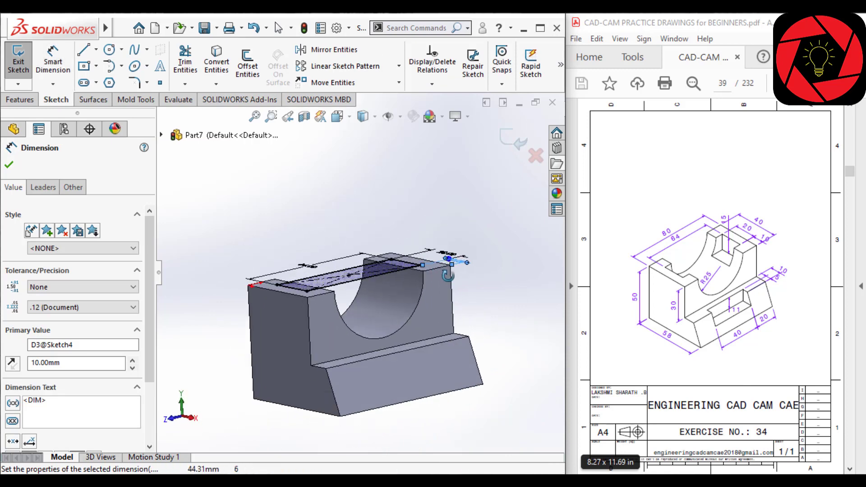
- Cut the rectangle Blind 15 mm deep with an Extruded Cut
{"action": "left_click", "coordinate": [19, 100]}
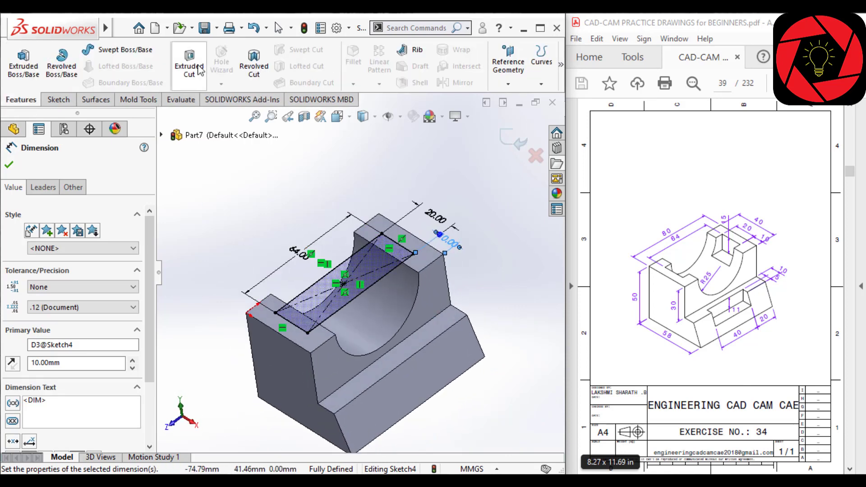
{"action": "left_click", "coordinate": [189, 63]}
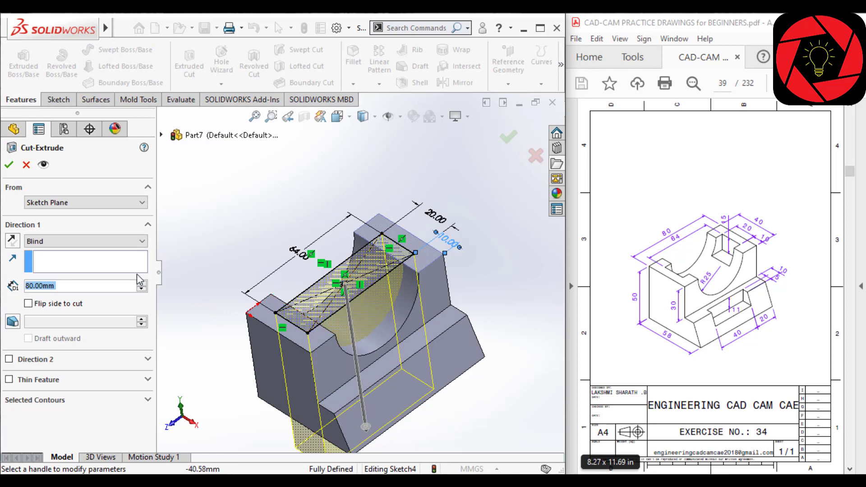
{"action": "scroll", "coordinate": [61, 289], "scroll_direction": "down", "scroll_amount": 2}
{"action": "scroll", "coordinate": [62, 289], "scroll_direction": "down", "scroll_amount": 2}
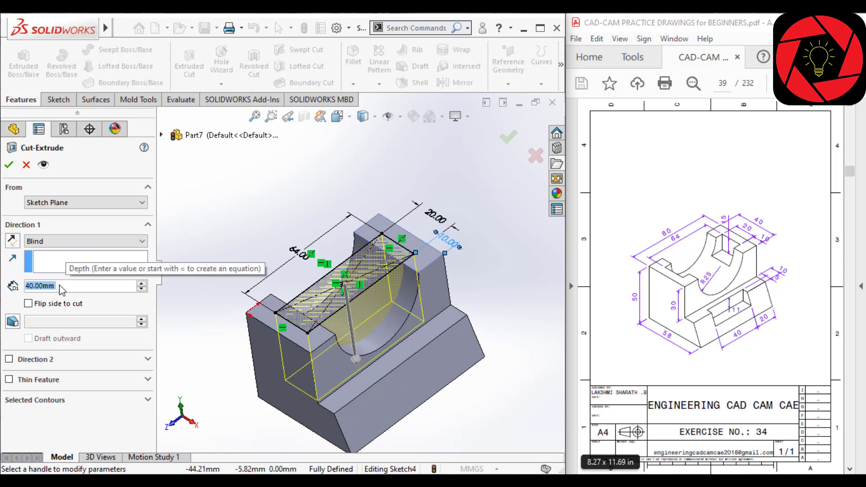
{"action": "type", "text": "15"}
{"action": "key", "text": "Return"}
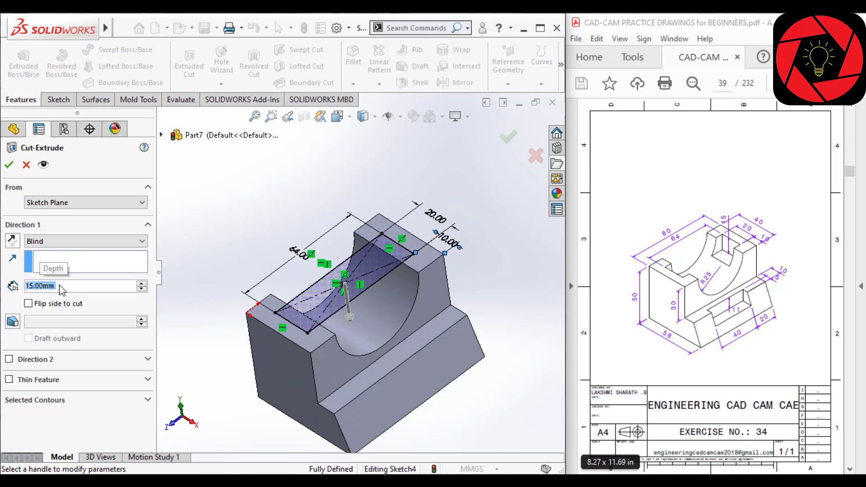
{"action": "key", "text": "Return"}
{"action": "mouse_move", "coordinate": [348, 303]}
{"action": "middle_mouse_down"}
{"action": "mouse_move", "coordinate": [315, 302]}
{"action": "mouse_move", "coordinate": [320, 286]}
{"action": "mouse_move", "coordinate": [329, 332]}
{"action": "mouse_move", "coordinate": [341, 289]}
{"action": "mouse_move", "coordinate": [329, 344]}
{"action": "mouse_move", "coordinate": [367, 348]}
{"action": "mouse_move", "coordinate": [329, 338]}
{"action": "mouse_move", "coordinate": [416, 316]}
{"action": "middle_mouse_up"}
- Start a sketch on the step's top face and discard it
{"action": "left_click", "coordinate": [413, 316]}
{"action": "left_click", "coordinate": [460, 283]}
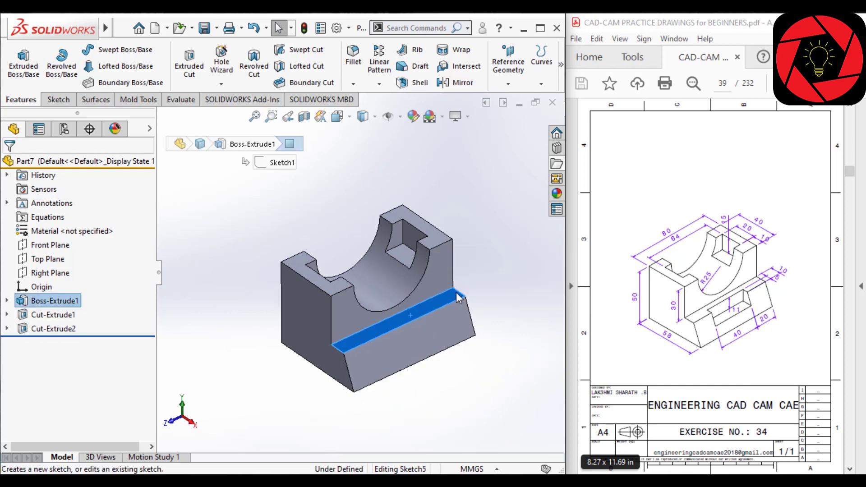
{"action": "key", "text": "ctrl+z"}
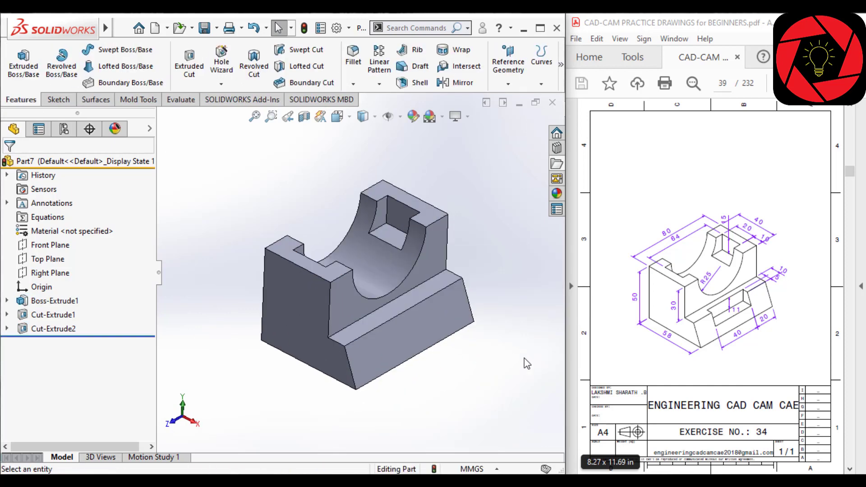
- Create reference plane Plane1 offset 5 mm from the upper block's front face
{"action": "left_click", "coordinate": [507, 68]}
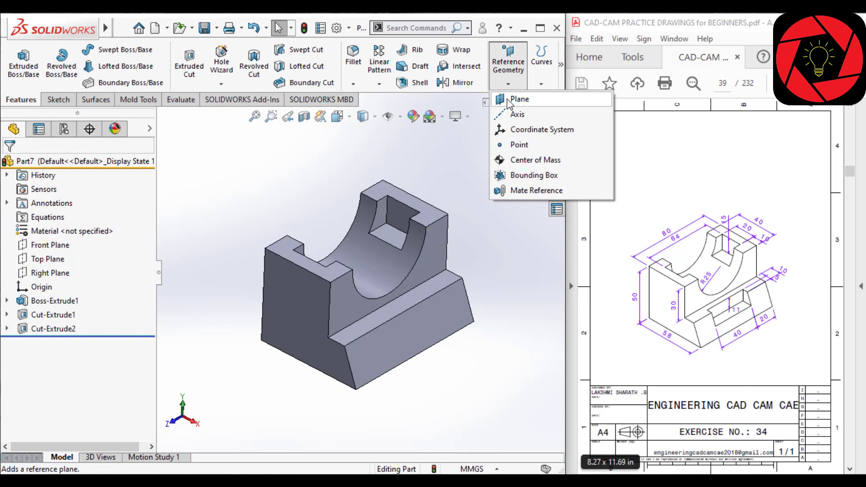
{"action": "left_click", "coordinate": [518, 98]}
{"action": "scroll", "coordinate": [468, 368], "scroll_direction": "down", "scroll_amount": 1}
{"action": "scroll", "coordinate": [420, 302], "scroll_direction": "down", "scroll_amount": 1}
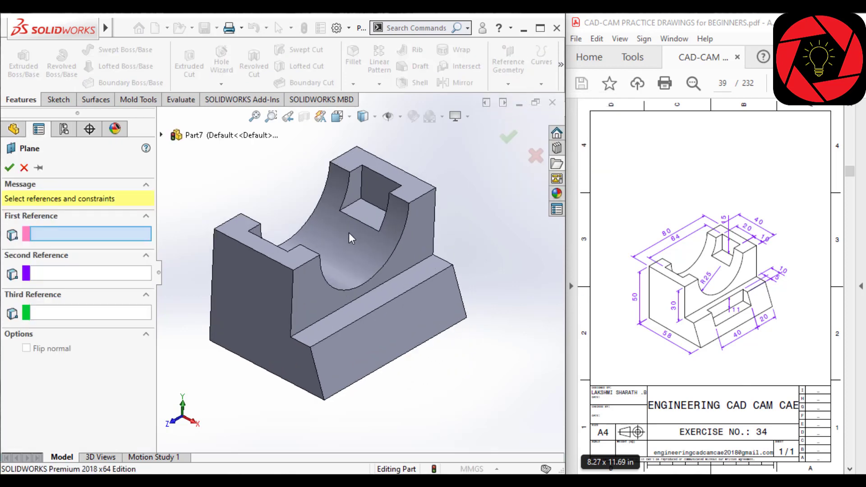
{"action": "scroll", "coordinate": [350, 238], "scroll_direction": "down", "scroll_amount": 1}
{"action": "left_click", "coordinate": [302, 296]}
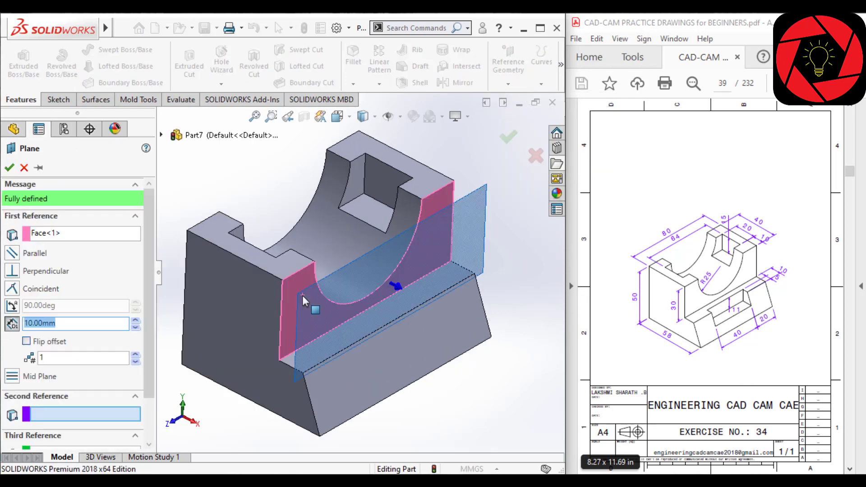
{"action": "scroll", "coordinate": [81, 324], "scroll_direction": "down", "scroll_amount": 1}
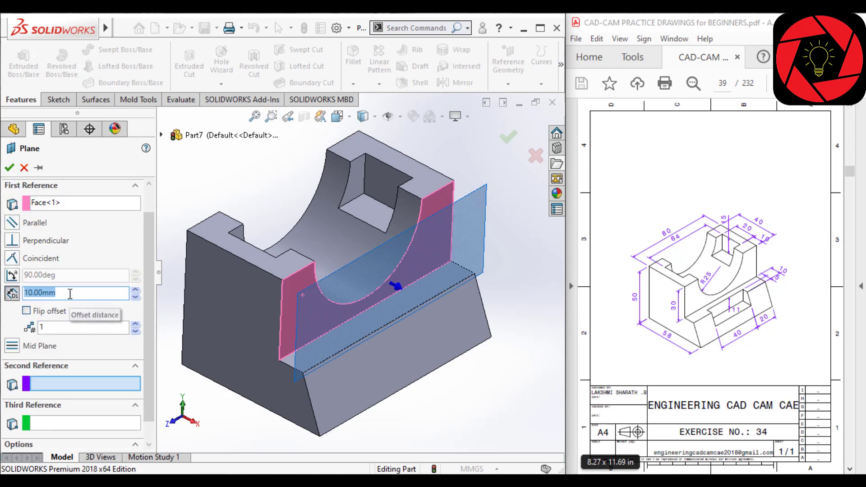
{"action": "type", "text": "5"}
{"action": "key", "text": "Return"}
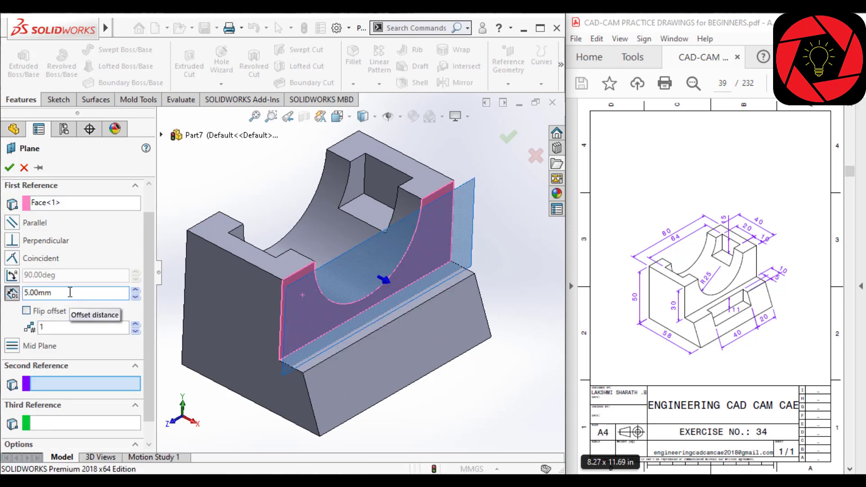
{"action": "key", "text": "Return"}
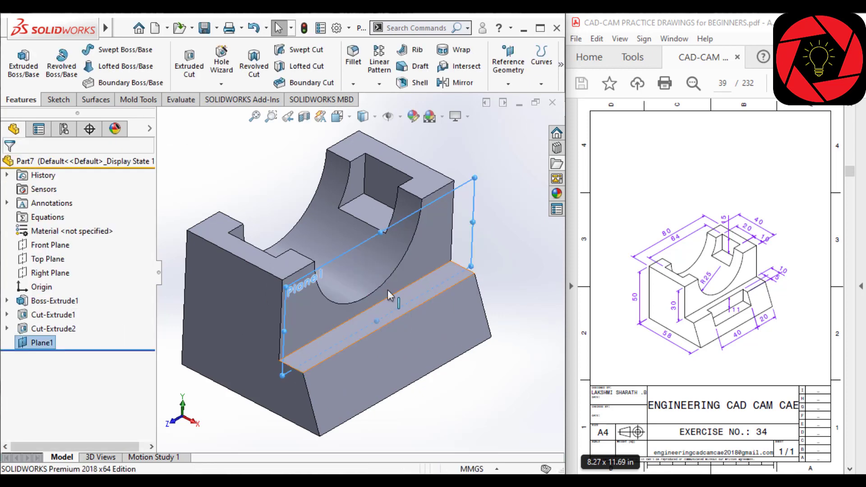
{"action": "left_click", "coordinate": [473, 203]}
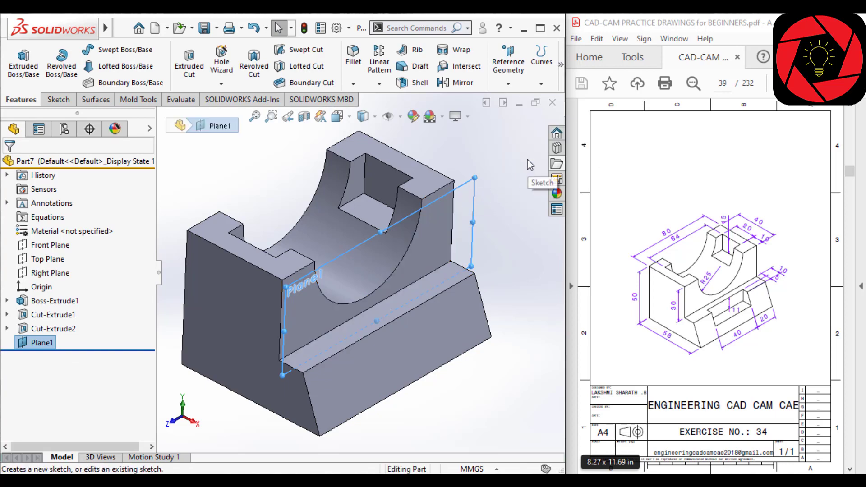
- Start a sketch on Plane1 and orient the view to Right
{"action": "left_click", "coordinate": [530, 164]}
{"action": "key", "text": "space"}
{"action": "key", "text": "Escape"}
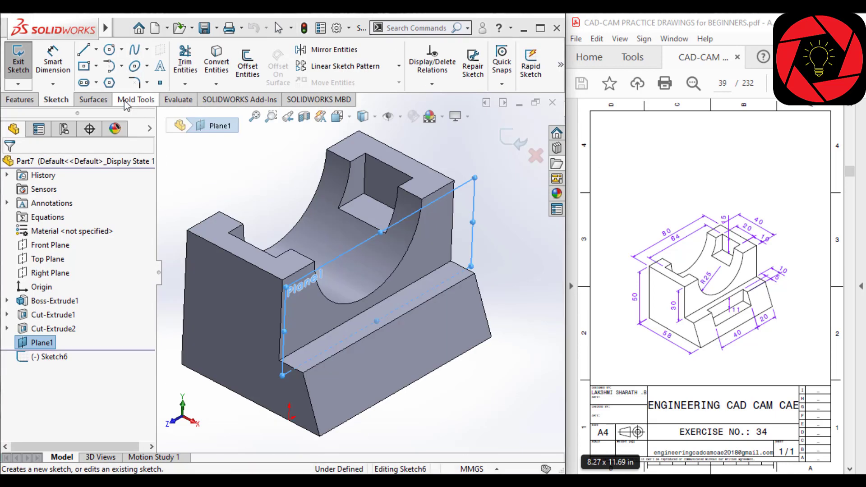
{"action": "left_click", "coordinate": [126, 101]}
{"action": "left_click", "coordinate": [56, 99]}
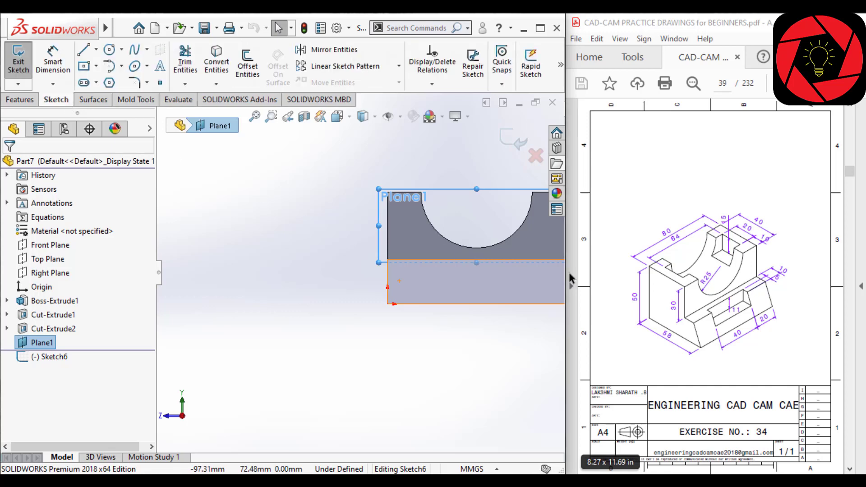
{"action": "key", "text": "f"}
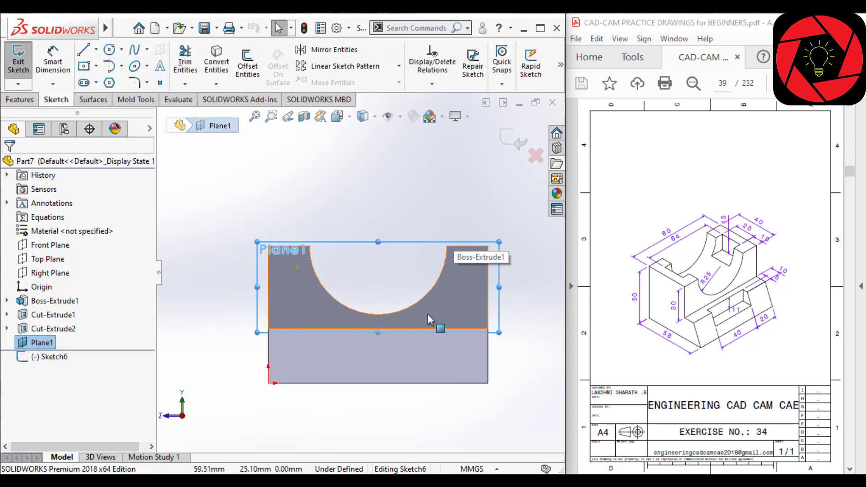
{"action": "scroll", "coordinate": [397, 319], "scroll_direction": "down", "scroll_amount": 2}
{"action": "scroll", "coordinate": [371, 323], "scroll_direction": "down", "scroll_amount": 1}
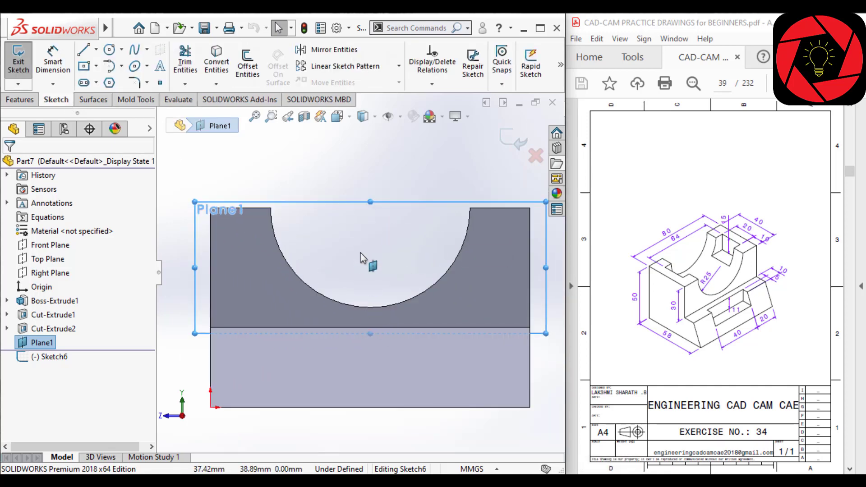
{"action": "middle_click_drag", "start_coordinate": [361, 259], "coordinate": [360, 254]}
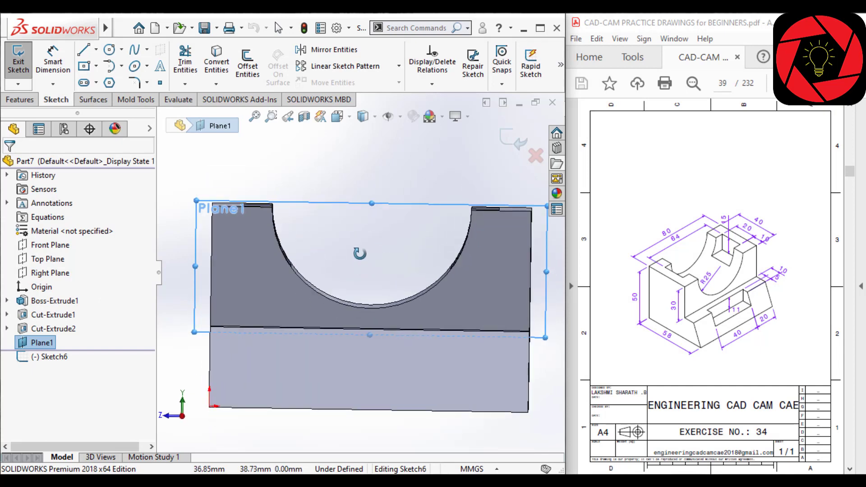
{"action": "key", "text": "space"}
{"action": "left_click", "coordinate": [371, 297]}
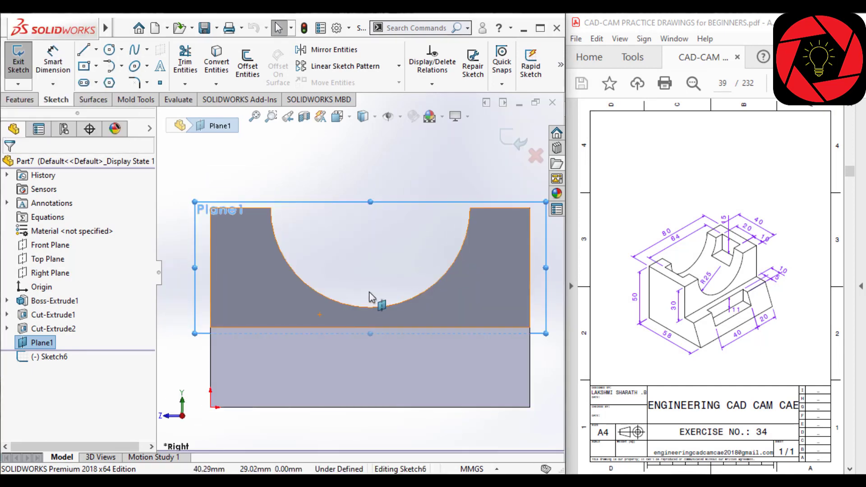
- Draw a corner rectangle on the step line and dimension its width to 40 mm
{"action": "key", "text": "r"}
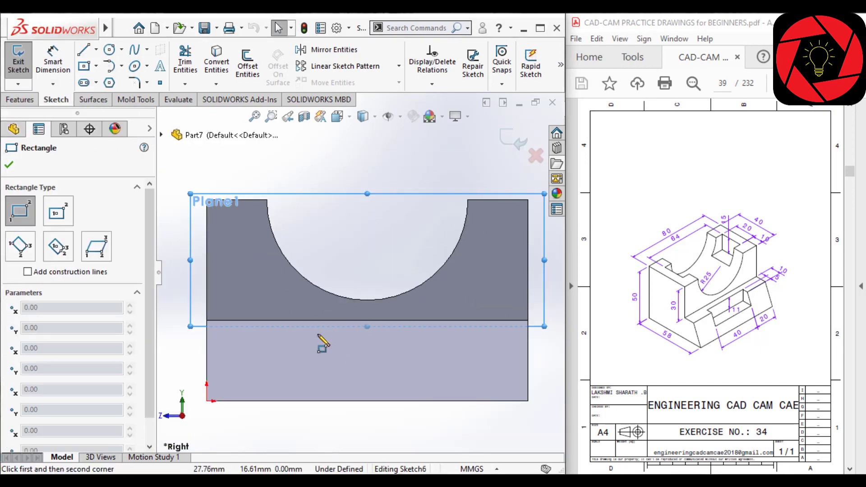
{"action": "left_click", "coordinate": [298, 320]}
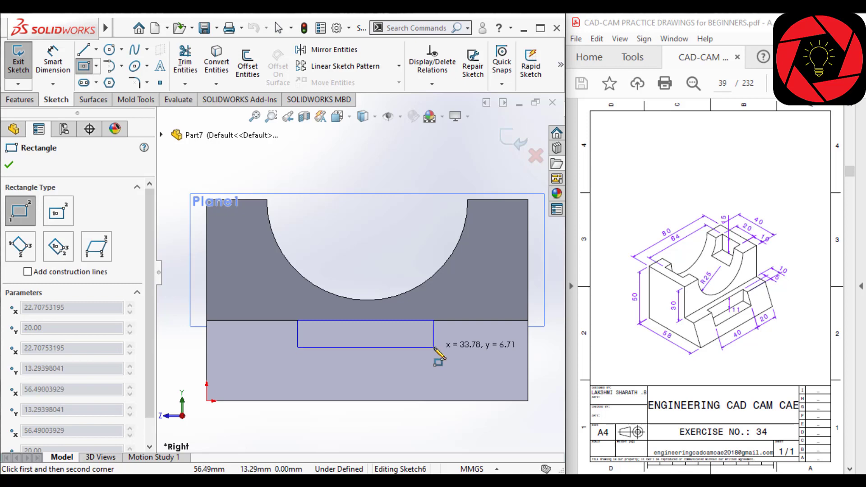
{"action": "left_click", "coordinate": [434, 347]}
{"action": "right_click_drag", "start_coordinate": [416, 396], "coordinate": [410, 359]}
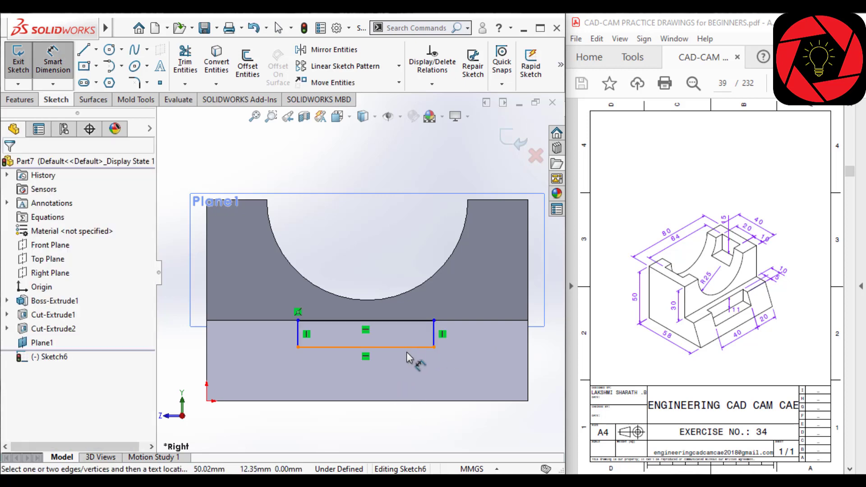
{"action": "left_click", "coordinate": [408, 354]}
{"action": "left_click", "coordinate": [381, 436]}
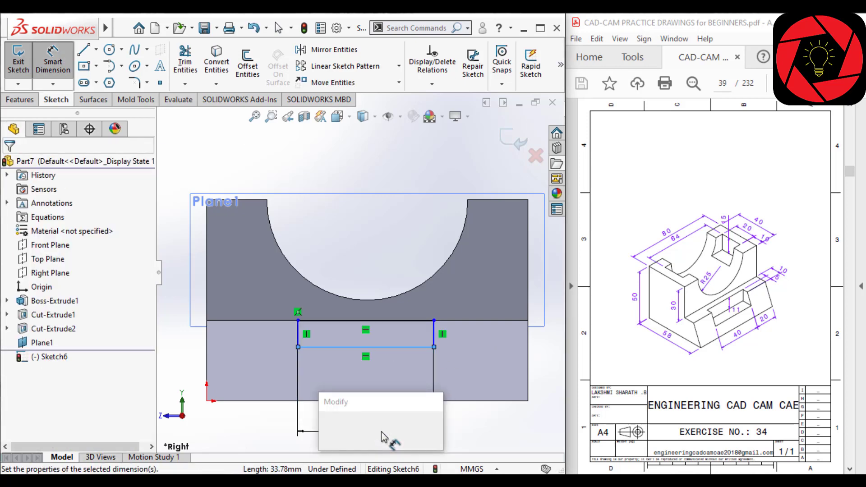
{"action": "type", "text": "40"}
{"action": "key", "text": "Return"}
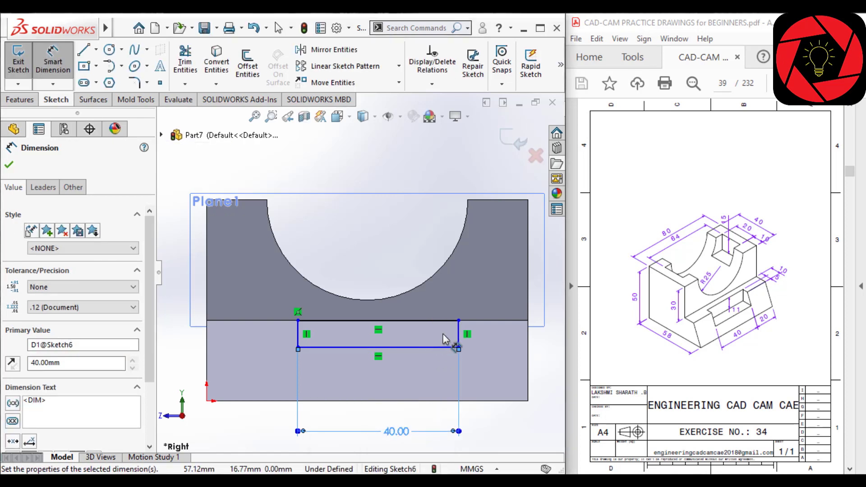
- Dimension the rectangle's right side 20 mm from the part's right edge
{"action": "left_click", "coordinate": [458, 336]}
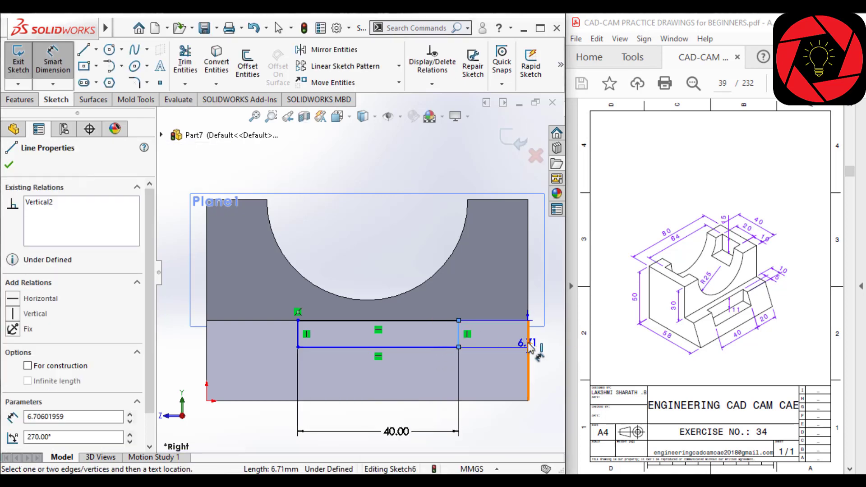
{"action": "left_click", "coordinate": [530, 348]}
{"action": "left_click", "coordinate": [476, 428]}
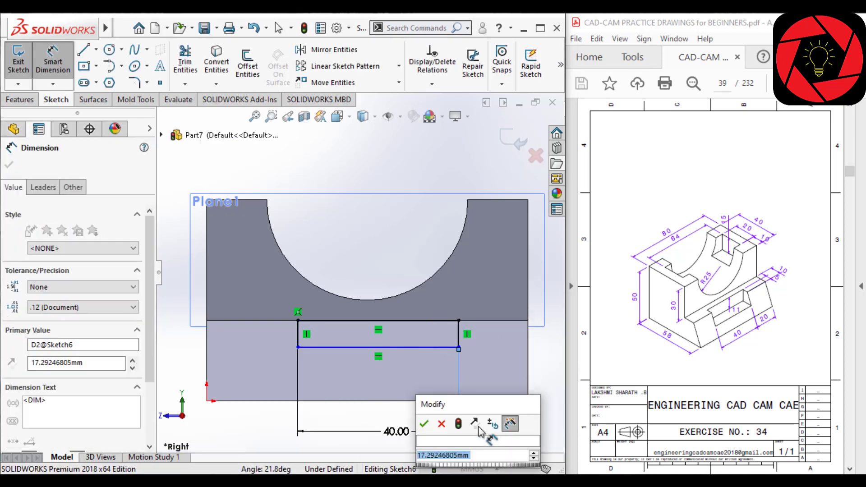
{"action": "type", "text": "20"}
{"action": "key", "text": "Return"}
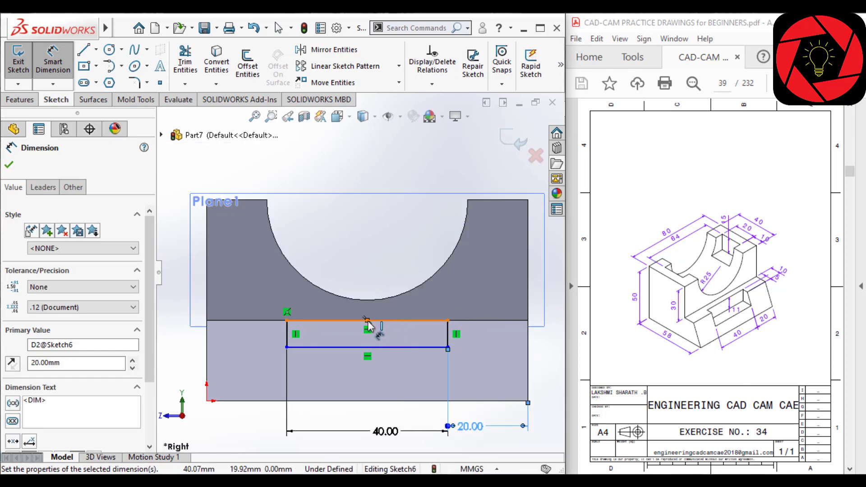
- Dimension the rectangle's height to 11 mm, fully defining the sketch
{"action": "left_click", "coordinate": [448, 336]}
{"action": "left_click", "coordinate": [450, 334]}
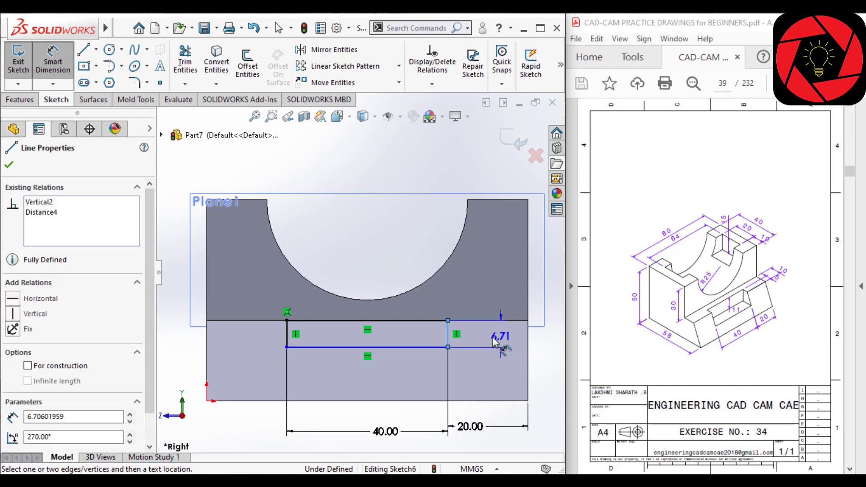
{"action": "left_click", "coordinate": [493, 342]}
{"action": "type", "text": "11"}
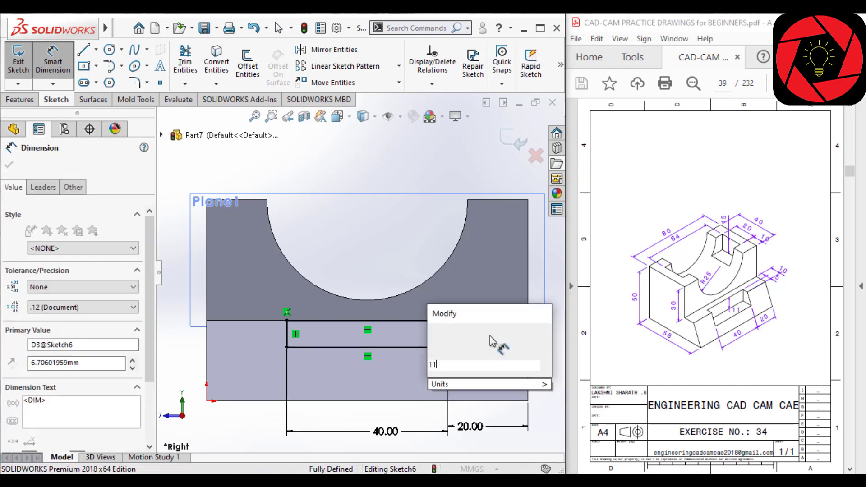
{"action": "key", "text": "Return"}
{"action": "key", "text": "Escape"}
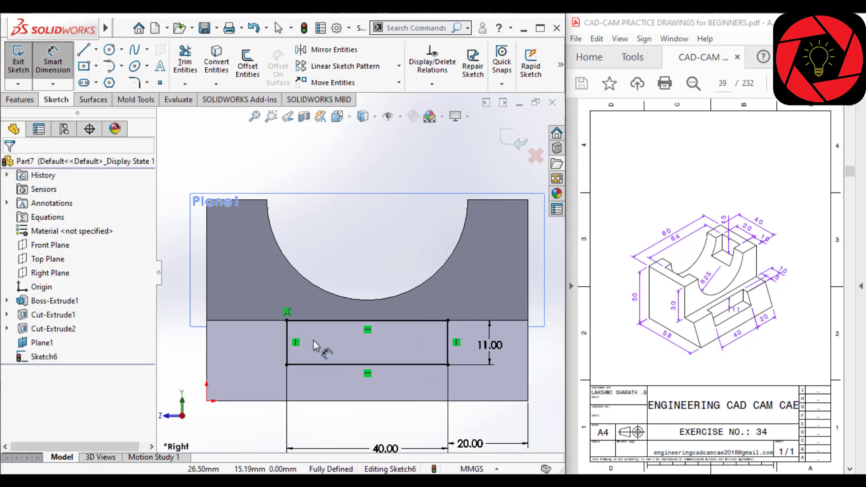
{"action": "mouse_move", "coordinate": [200, 275]}
{"action": "middle_mouse_down"}
{"action": "mouse_move", "coordinate": [215, 308]}
{"action": "mouse_move", "coordinate": [258, 304]}
{"action": "mouse_move", "coordinate": [194, 224]}
{"action": "middle_mouse_up"}
- Extrude-cut the 40 × 11 rectangle Through All, single direction, reversed into the lower step
{"action": "left_click", "coordinate": [20, 99]}
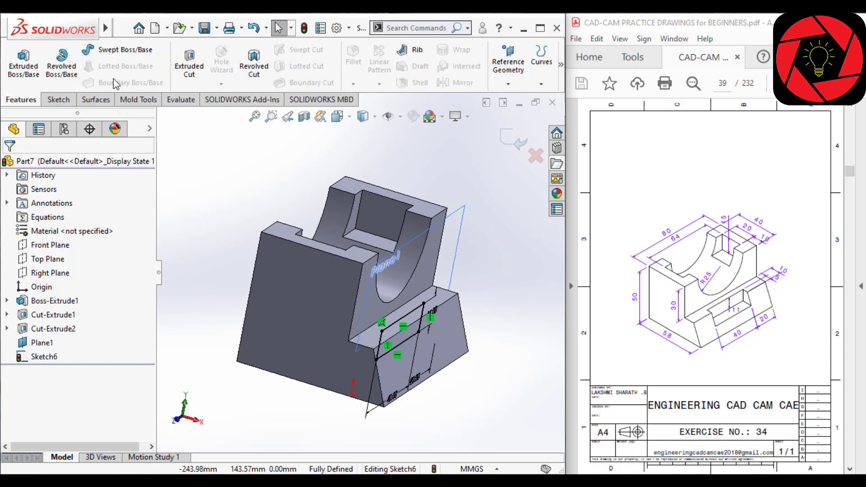
{"action": "left_click", "coordinate": [190, 57]}
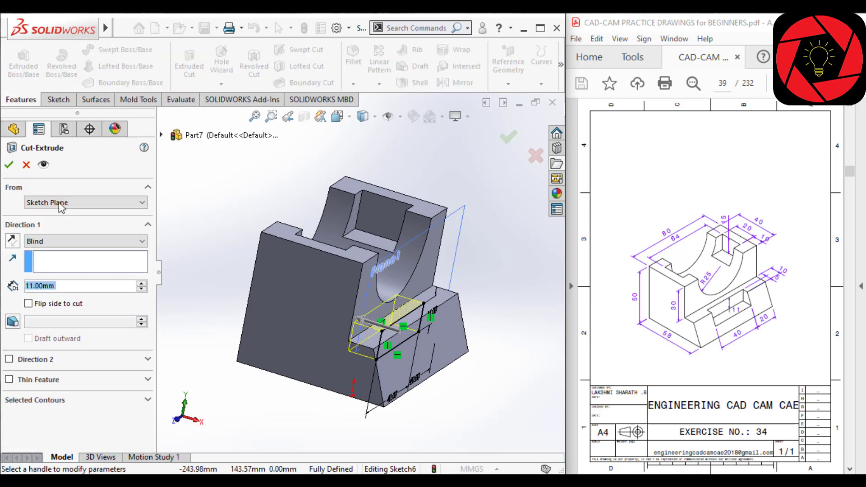
{"action": "scroll", "coordinate": [79, 241], "scroll_direction": "down", "scroll_amount": 1}
{"action": "scroll", "coordinate": [79, 242], "scroll_direction": "down", "scroll_amount": 1}
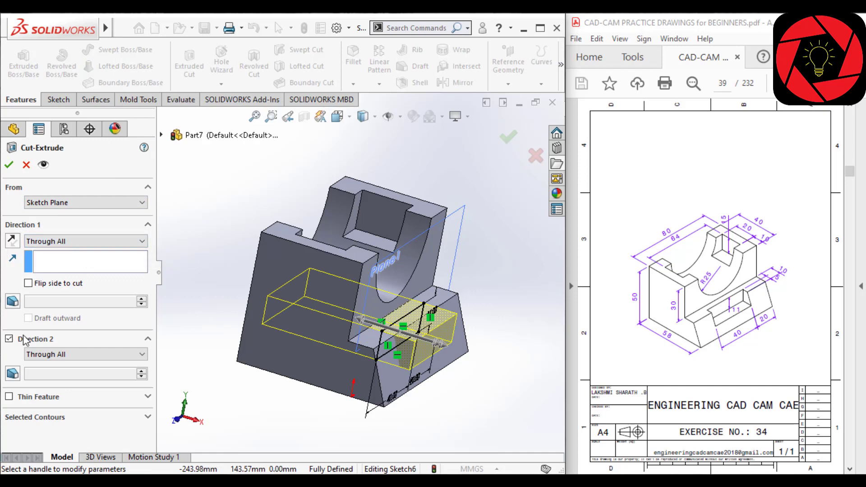
{"action": "left_click", "coordinate": [9, 339]}
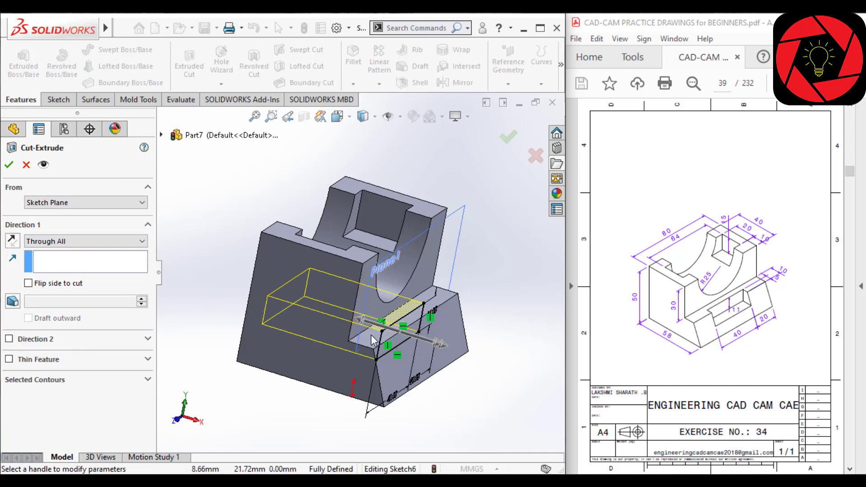
{"action": "left_click", "coordinate": [11, 242]}
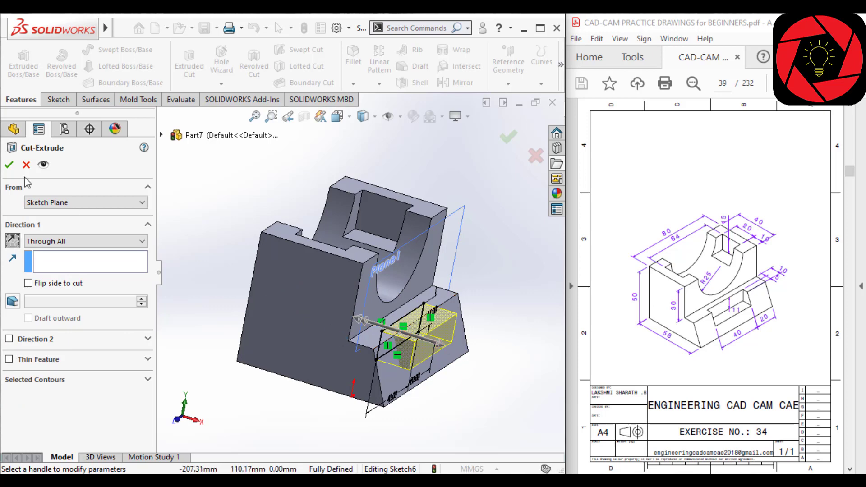
{"action": "left_click", "coordinate": [9, 166]}
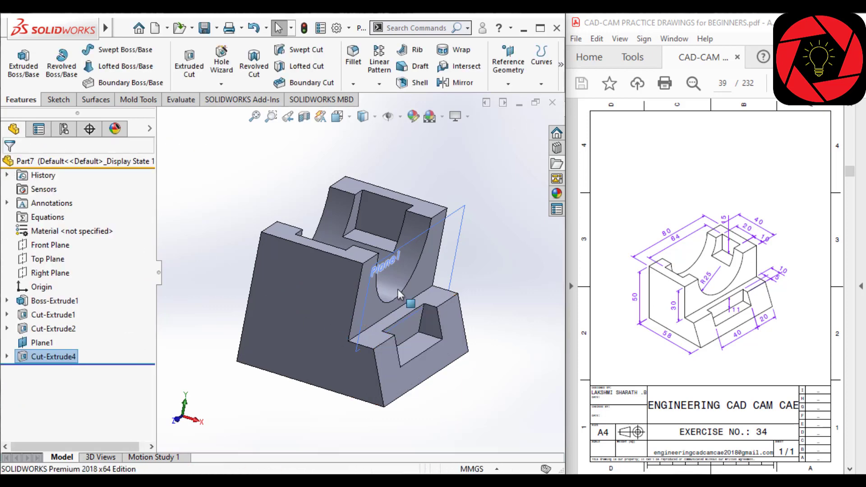
- Hide Plane1 and switch the model to the isometric view
{"action": "scroll", "coordinate": [431, 324], "scroll_direction": "down", "scroll_amount": 2}
{"action": "scroll", "coordinate": [430, 324], "scroll_direction": "up", "scroll_amount": 2}
{"action": "left_click", "coordinate": [479, 211]}
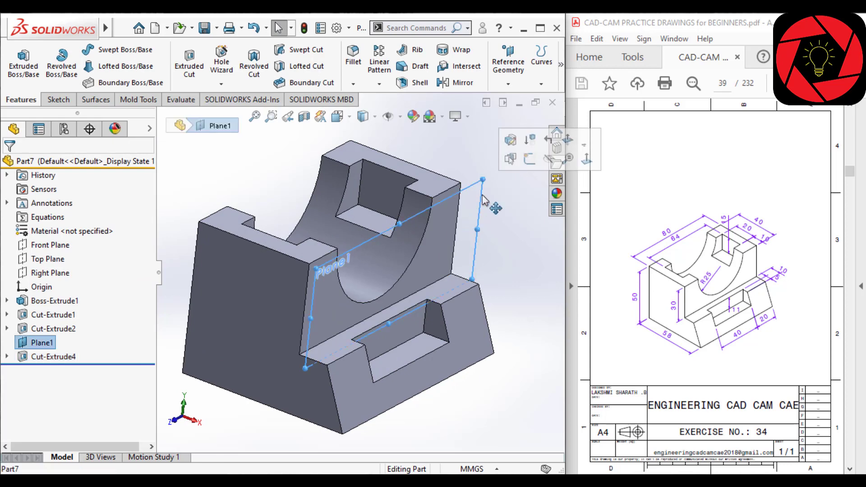
{"action": "left_click", "coordinate": [483, 260]}
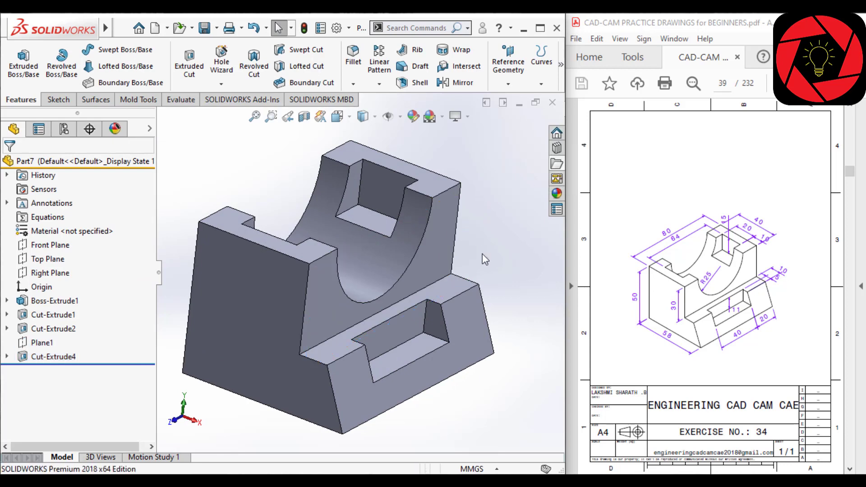
{"action": "left_click", "coordinate": [348, 118]}
{"action": "left_click", "coordinate": [409, 152]}
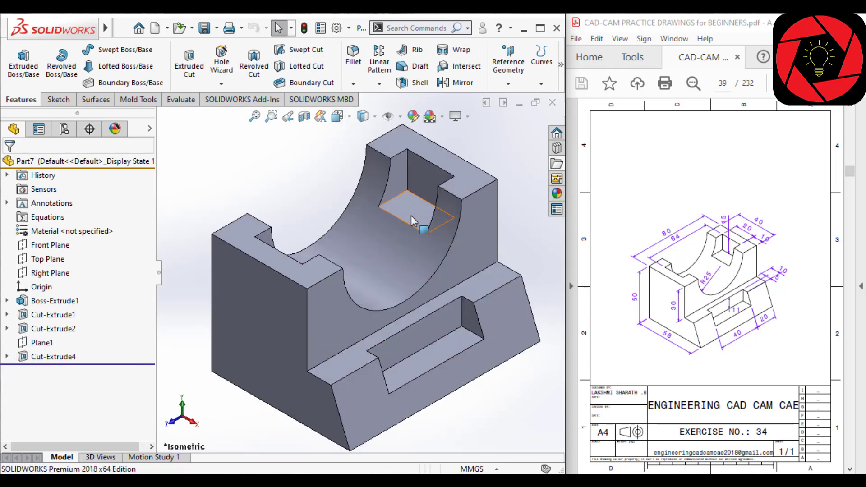
- Show feature dimensions, reposition R25, 40 and 80, and add the slot's 20 dimension
{"action": "right_click", "coordinate": [44, 207]}
{"action": "left_click", "coordinate": [73, 241]}
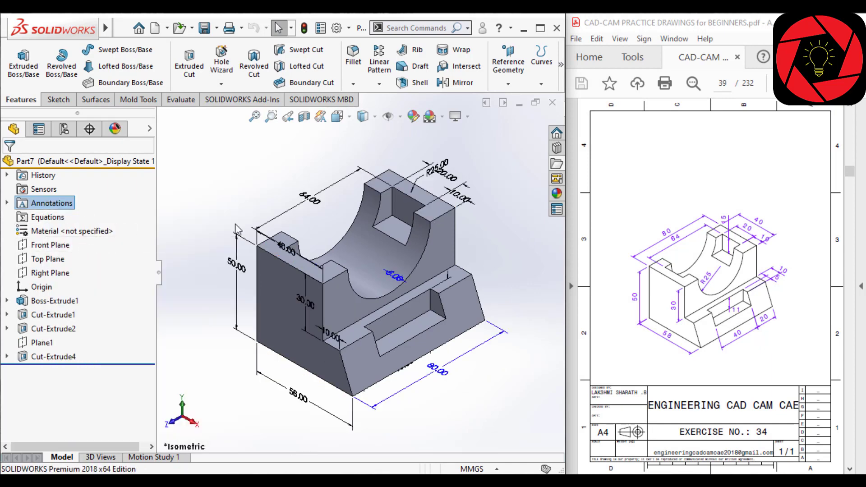
{"action": "mouse_move", "coordinate": [440, 173]}
{"action": "left_mouse_down"}
{"action": "mouse_move", "coordinate": [435, 165]}
{"action": "mouse_move", "coordinate": [479, 159]}
{"action": "left_mouse_up"}
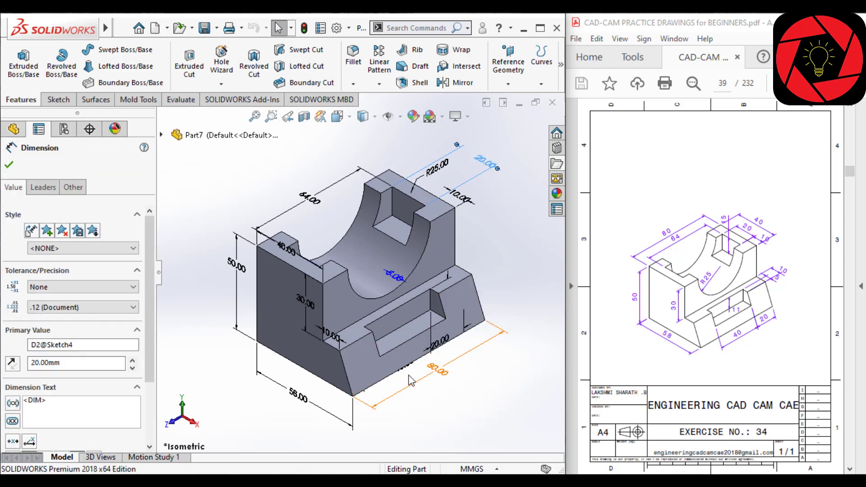
{"action": "left_click_drag", "start_coordinate": [406, 367], "coordinate": [411, 390]}
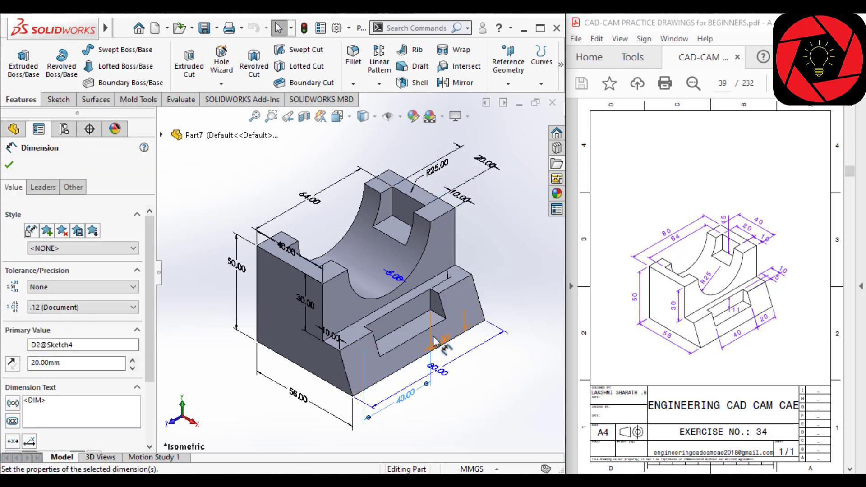
{"action": "left_click", "coordinate": [454, 376]}
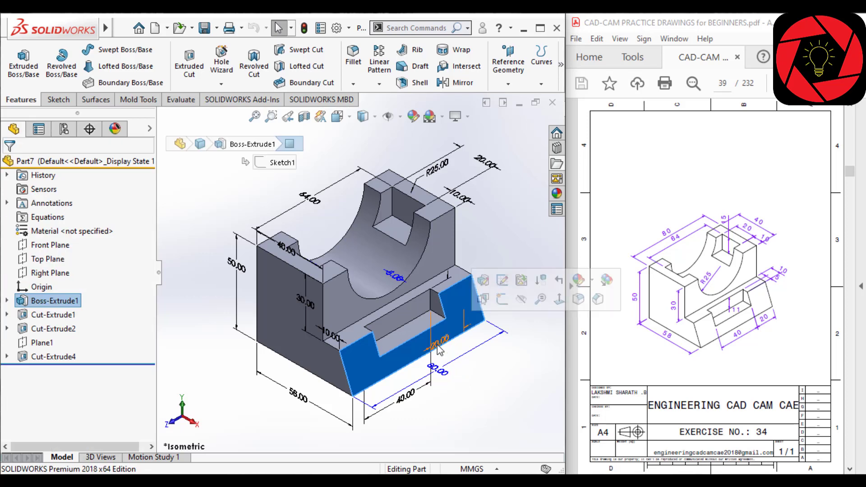
{"action": "left_click", "coordinate": [467, 368]}
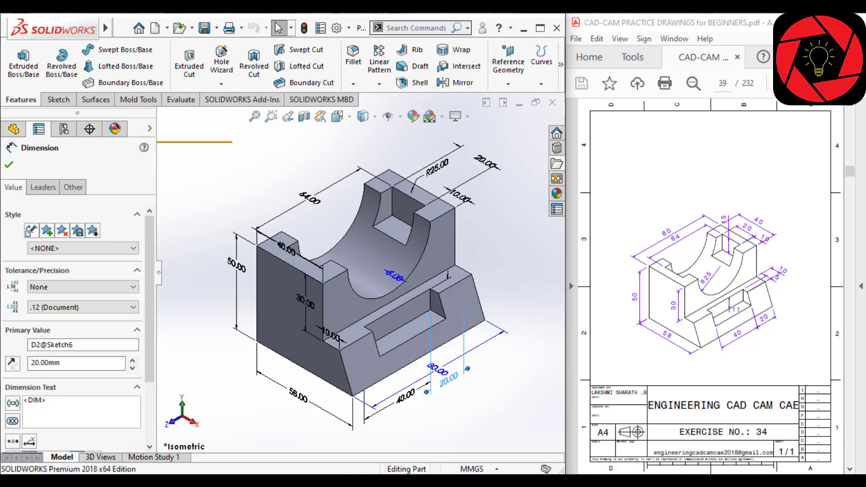
{"action": "left_click", "coordinate": [479, 413]}
{"action": "left_click", "coordinate": [431, 369]}
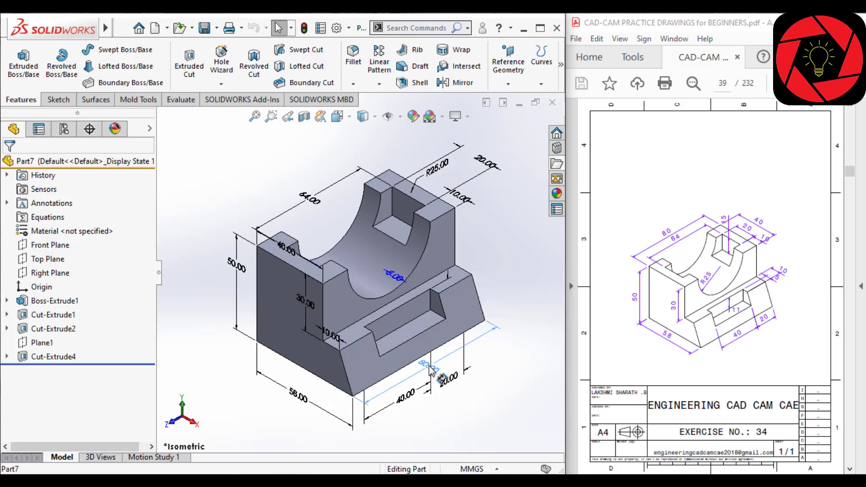